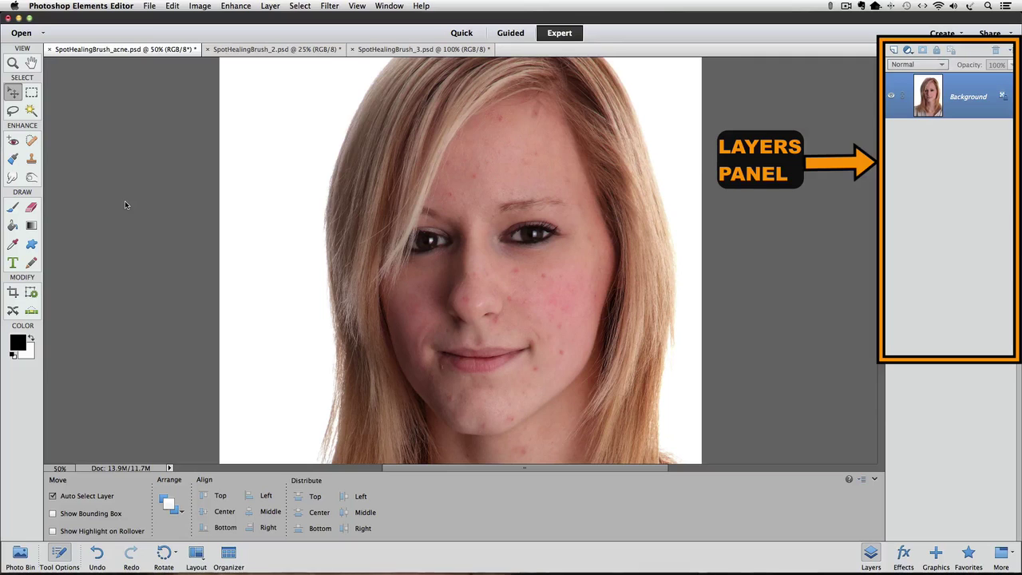
- Add a new blank layer above the portrait's Background layer
click(394, 7)
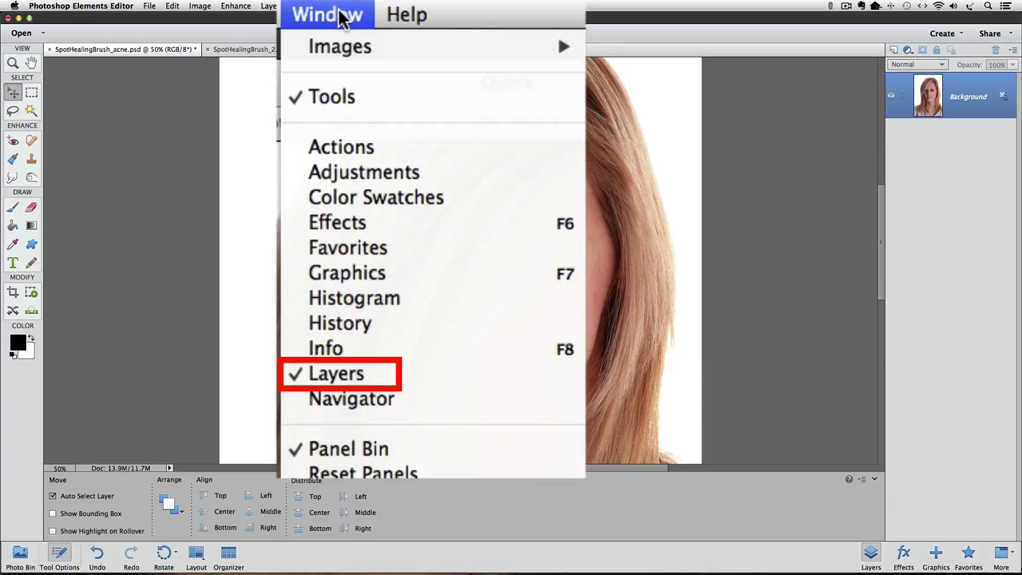
click(395, 6)
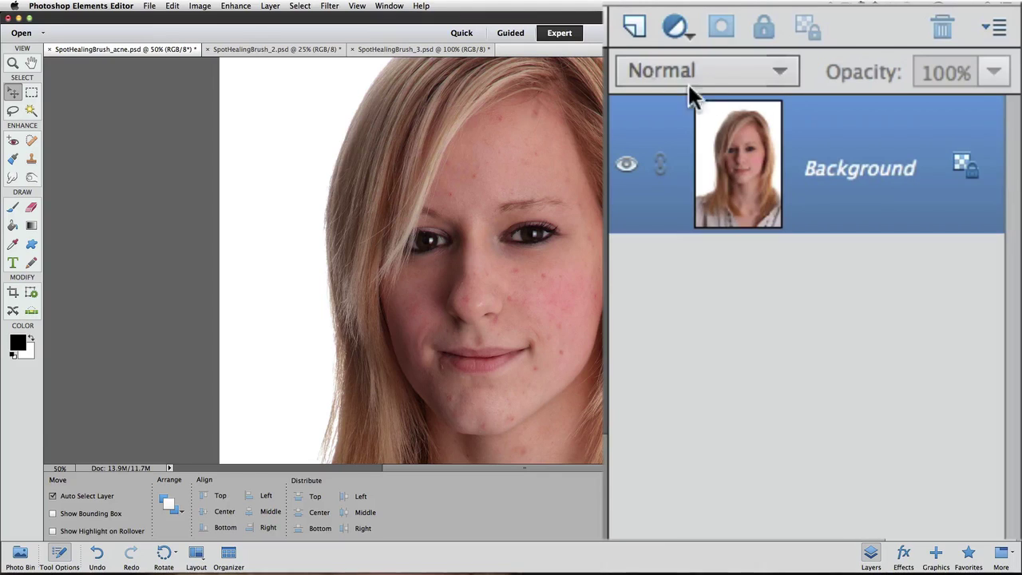
click(639, 39)
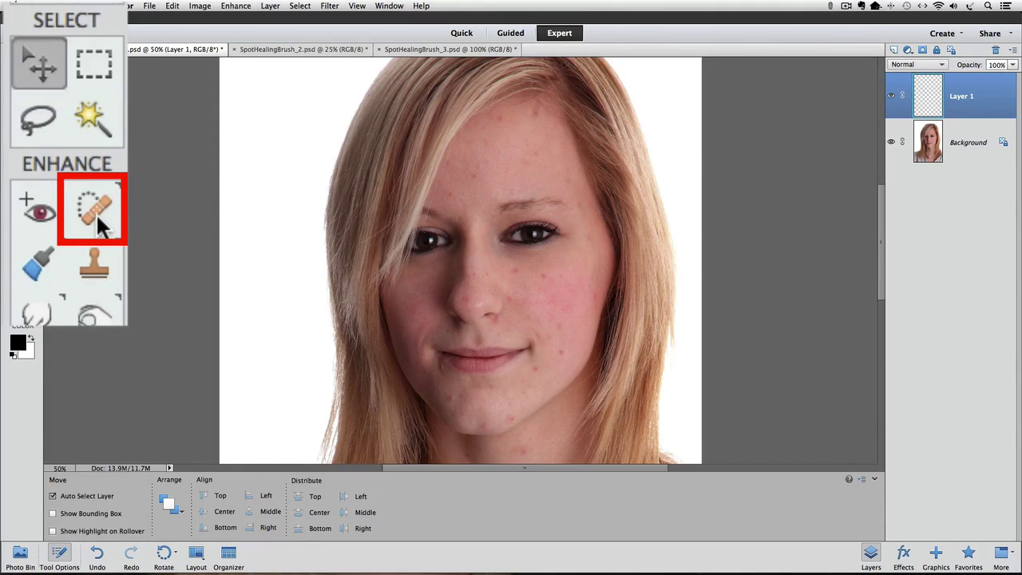
- Set up the Spot Healing Brush to sample all layers and use the hard round 19 px brush from Default Brushes
click(96, 213)
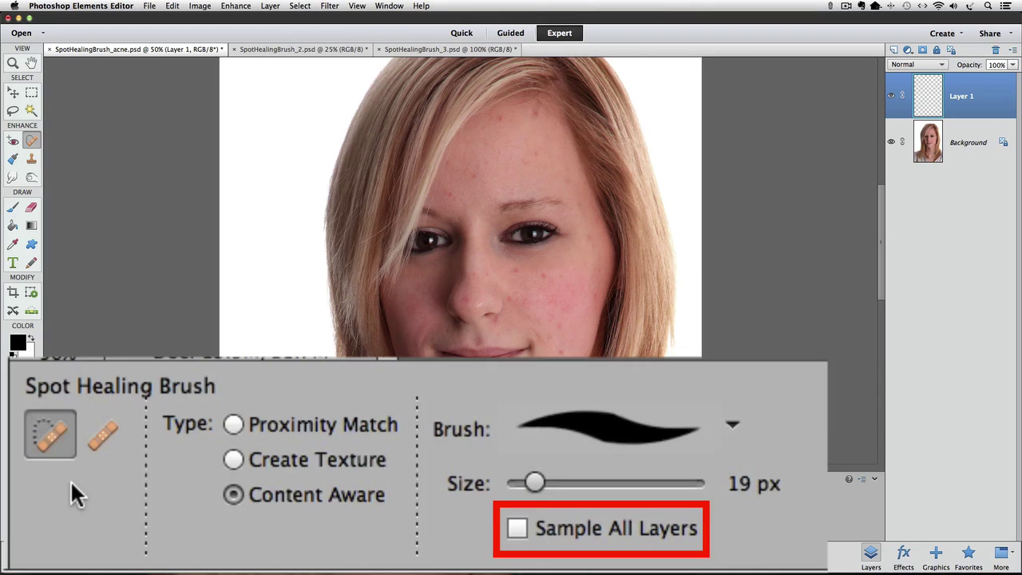
click(518, 528)
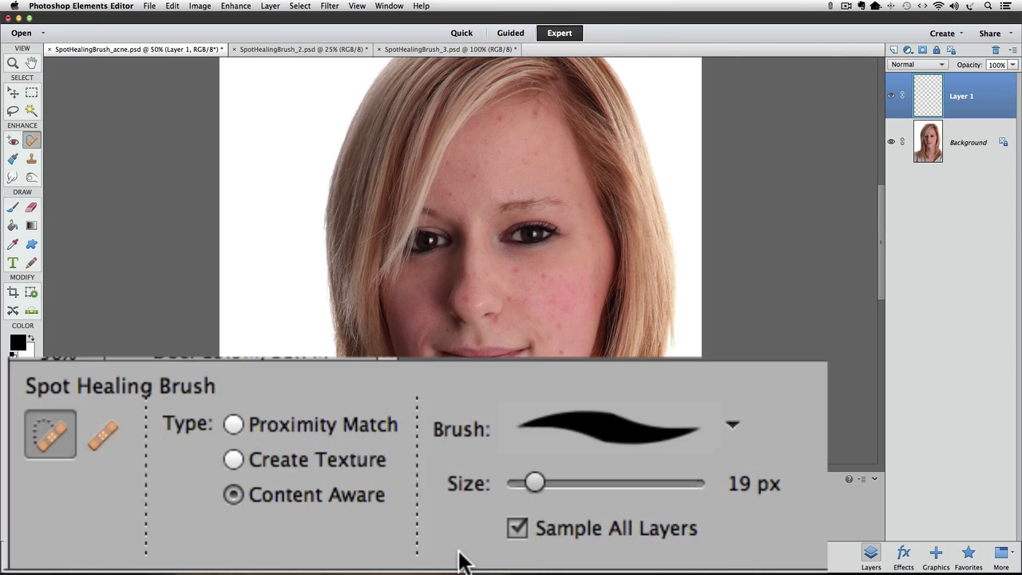
click(713, 432)
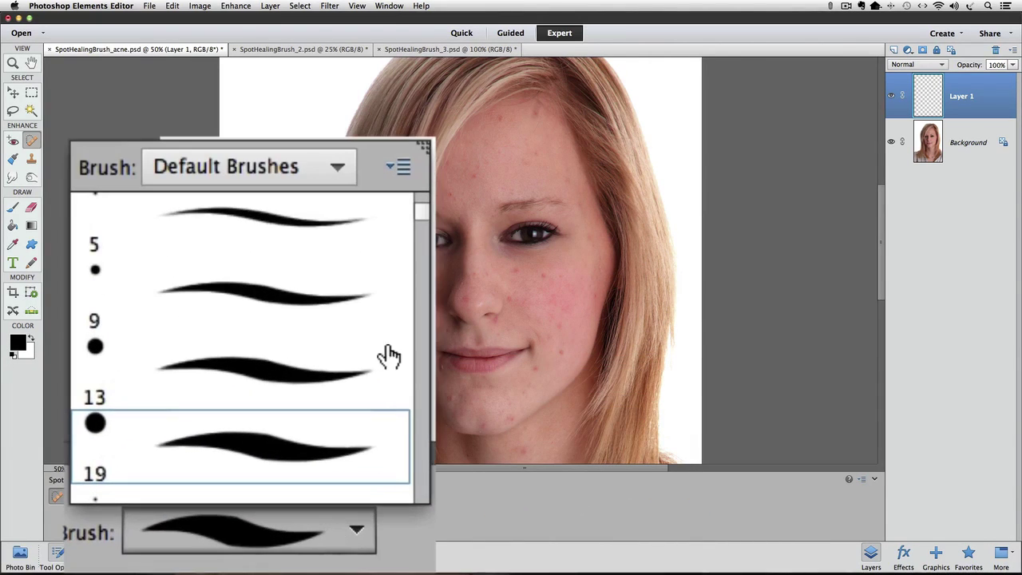
scroll(369, 351, down, 5)
scroll(372, 351, down, 15)
scroll(372, 352, up, 20)
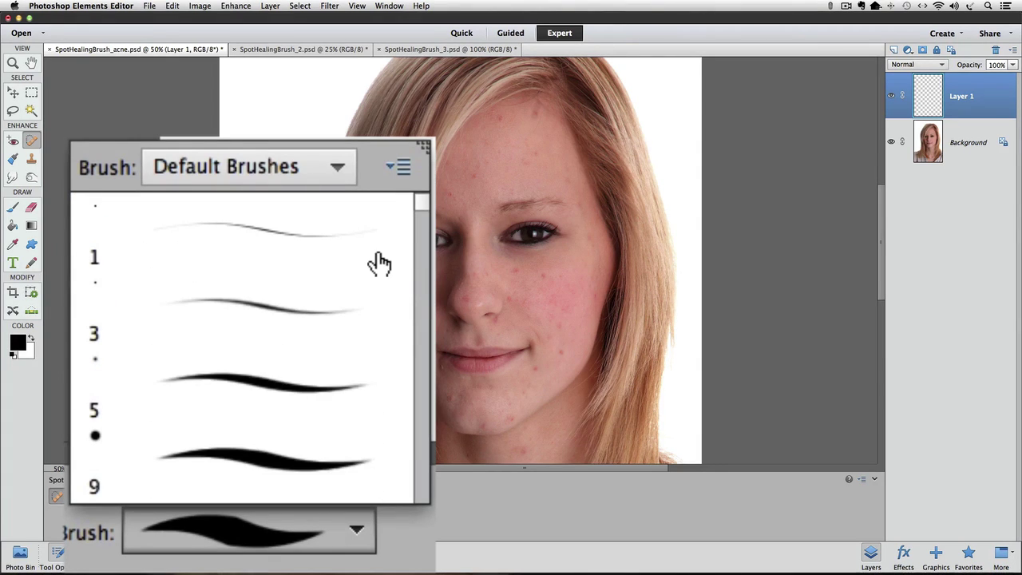
scroll(379, 264, down, 4)
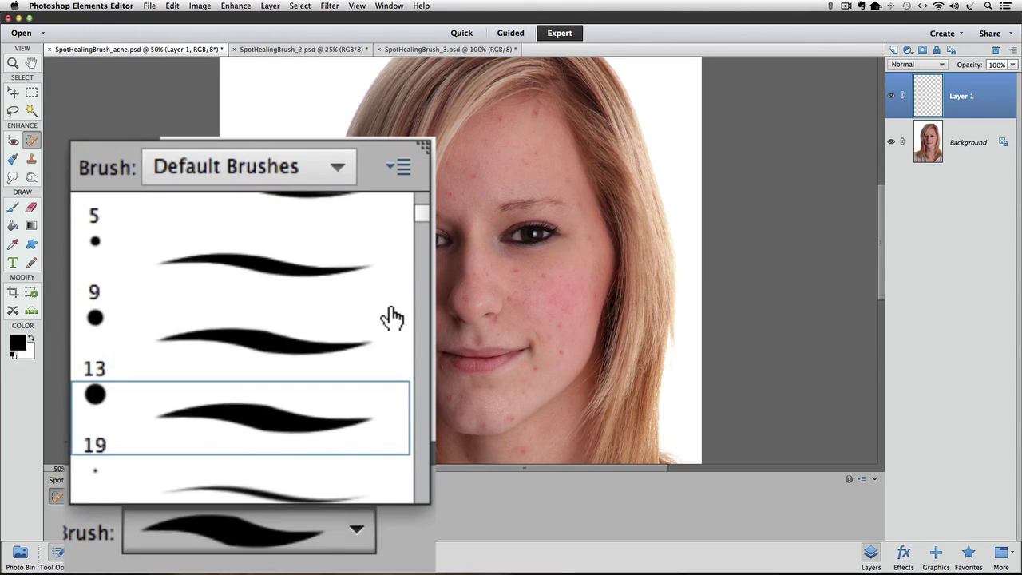
scroll(392, 317, down, 5)
scroll(392, 317, down, 2)
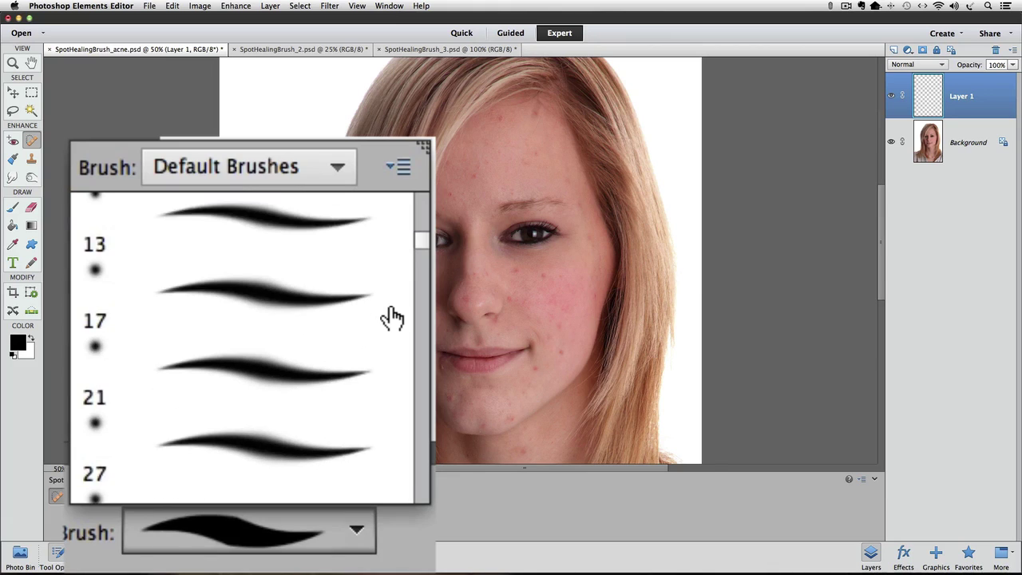
scroll(392, 317, down, 1)
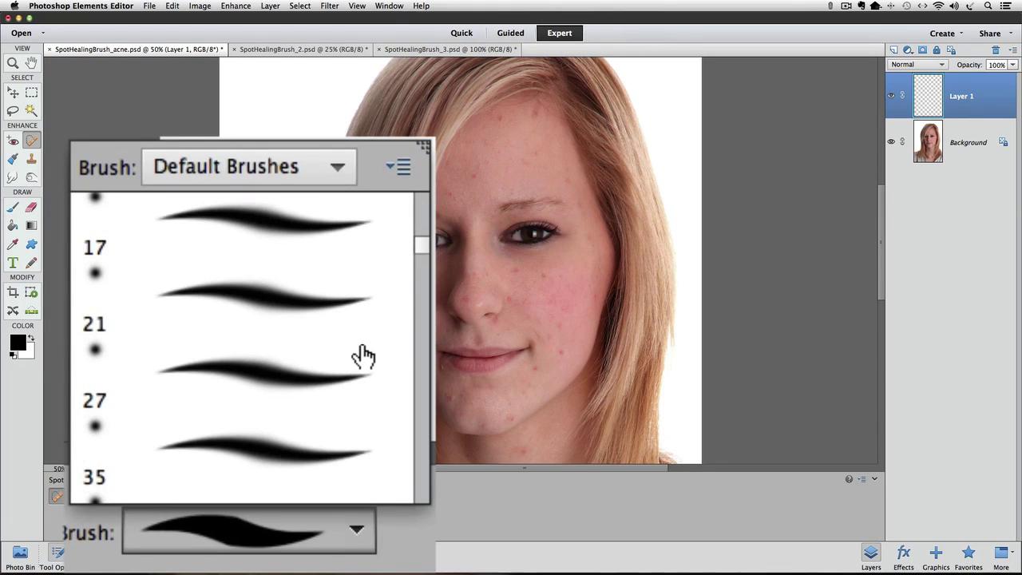
scroll(370, 356, down, 1)
scroll(369, 356, down, 15)
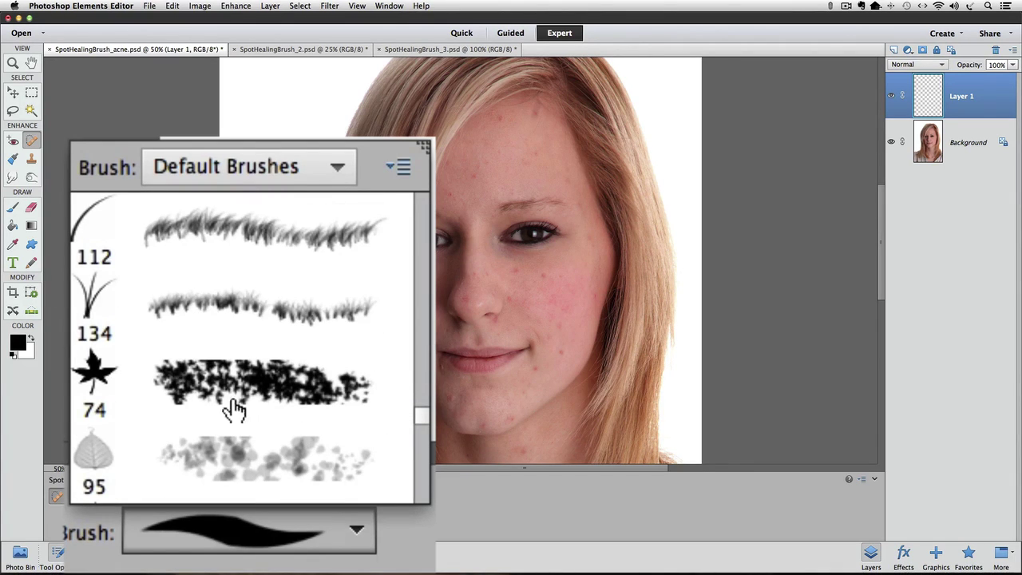
scroll(285, 365, up, 15)
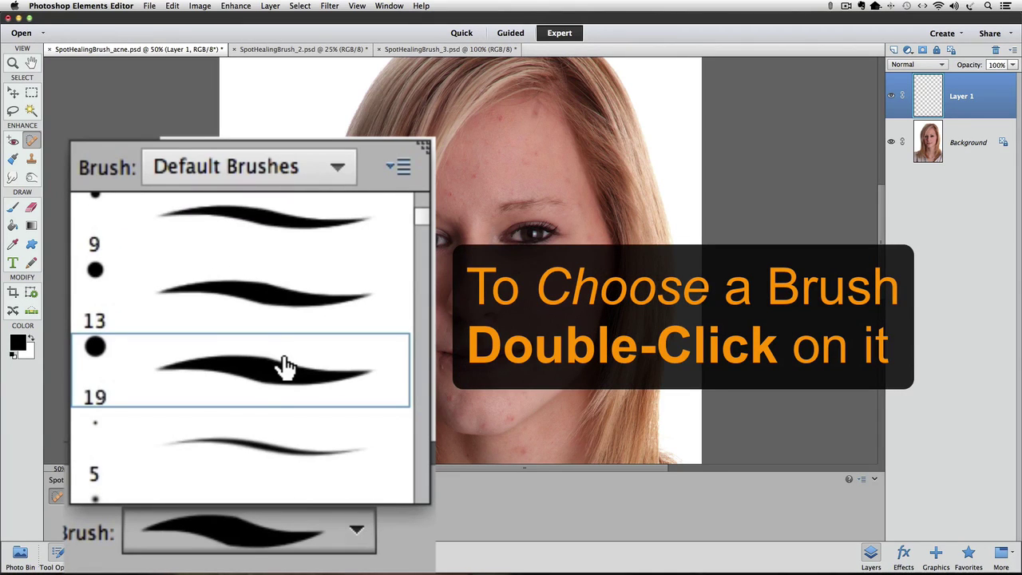
double_click(272, 372)
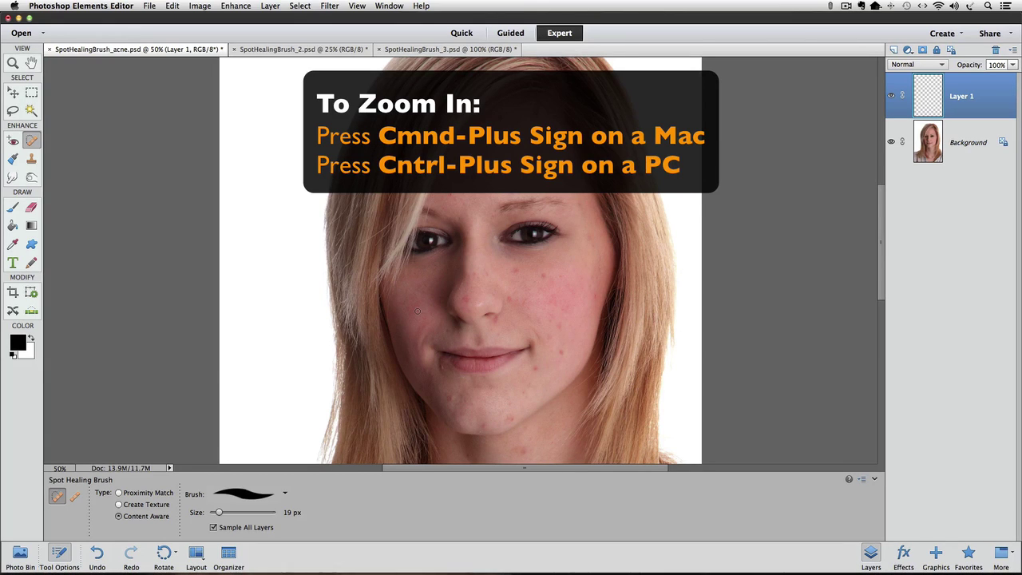
- Enlarge the Spot Healing Brush to cover each blemish and heal the spots below the eye, on the nose and beside the nostril
scroll(417, 310, up, 2)
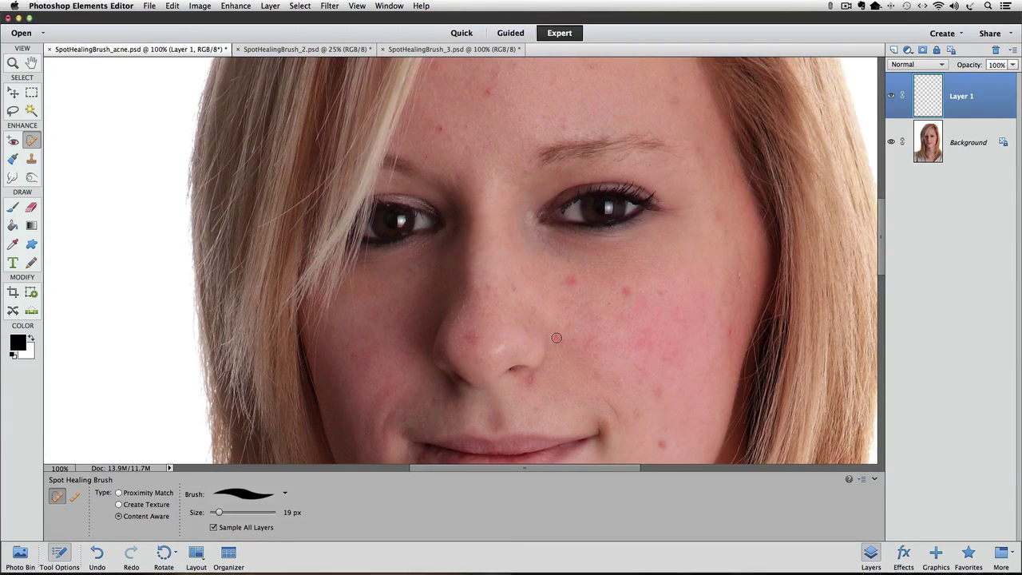
key(bracketright)
key(bracketright)
click(558, 337)
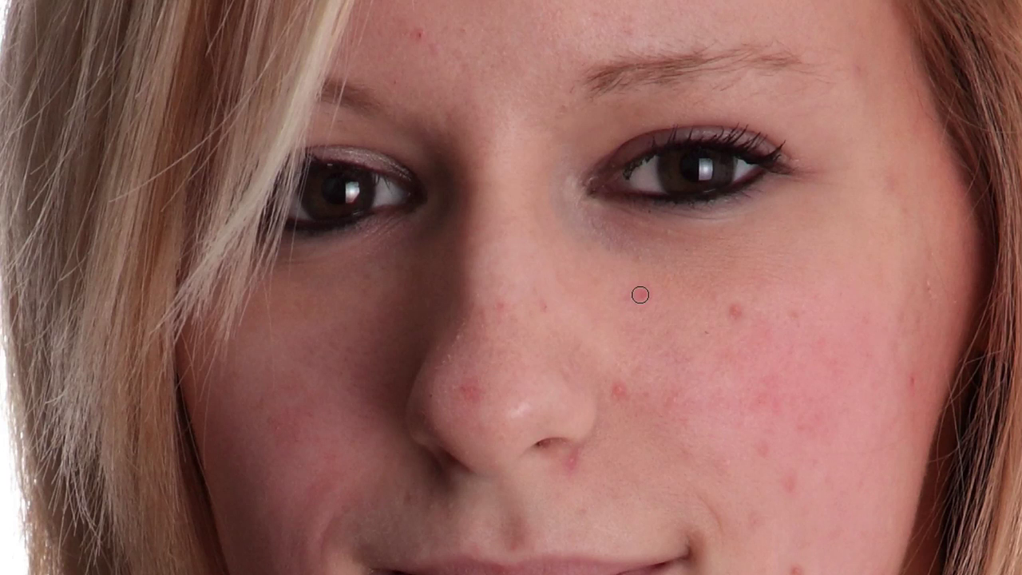
click(640, 296)
click(639, 296)
click(468, 390)
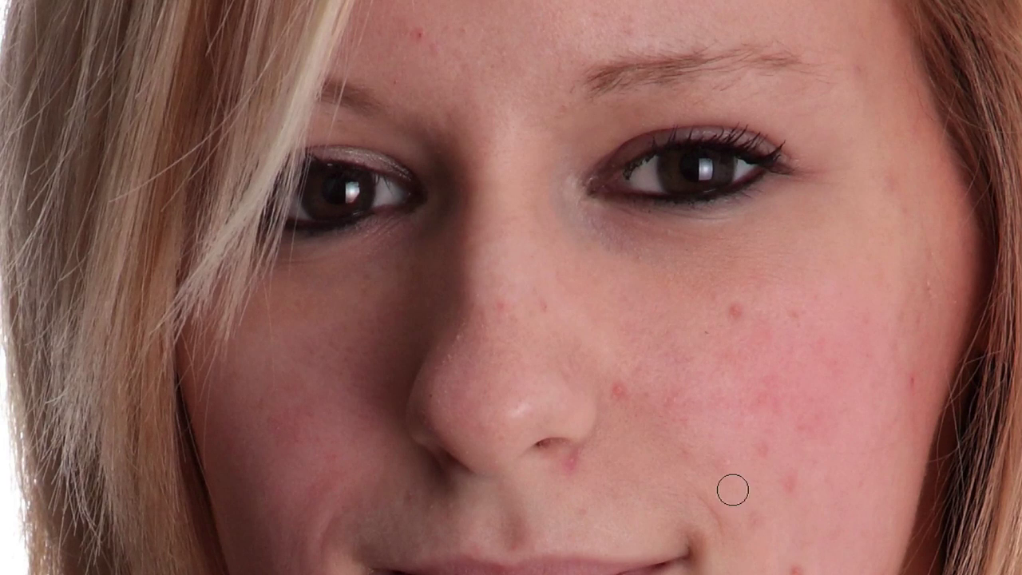
click(629, 383)
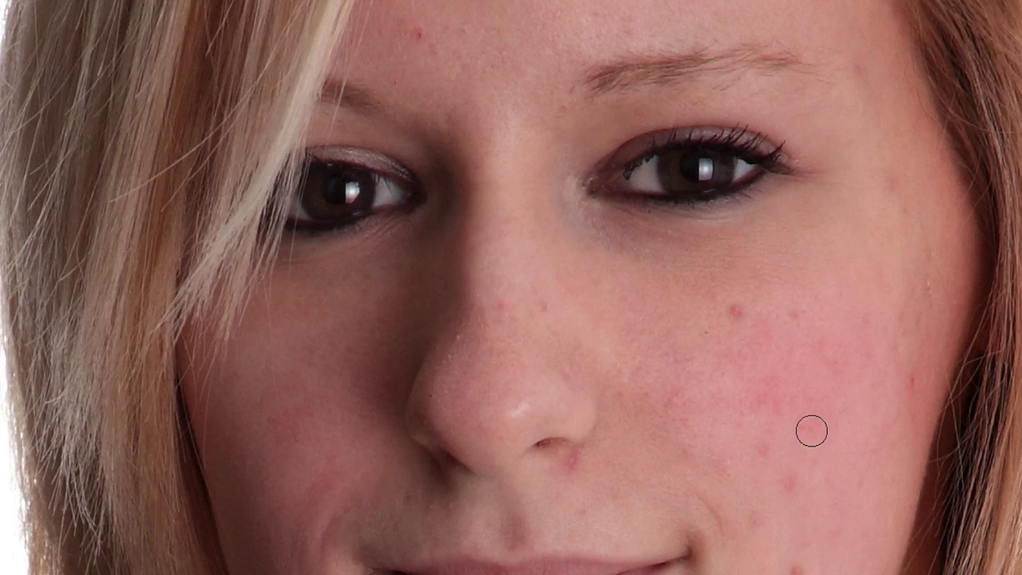
- Heal the red spots and the mole on the reddened cheek, and compare the retouch by hiding and reshowing Layer 1
click(812, 431)
mouse_move(812, 431)
mouse_down()
mouse_move(767, 411)
mouse_move(767, 393)
mouse_move(781, 388)
mouse_move(812, 428)
mouse_up()
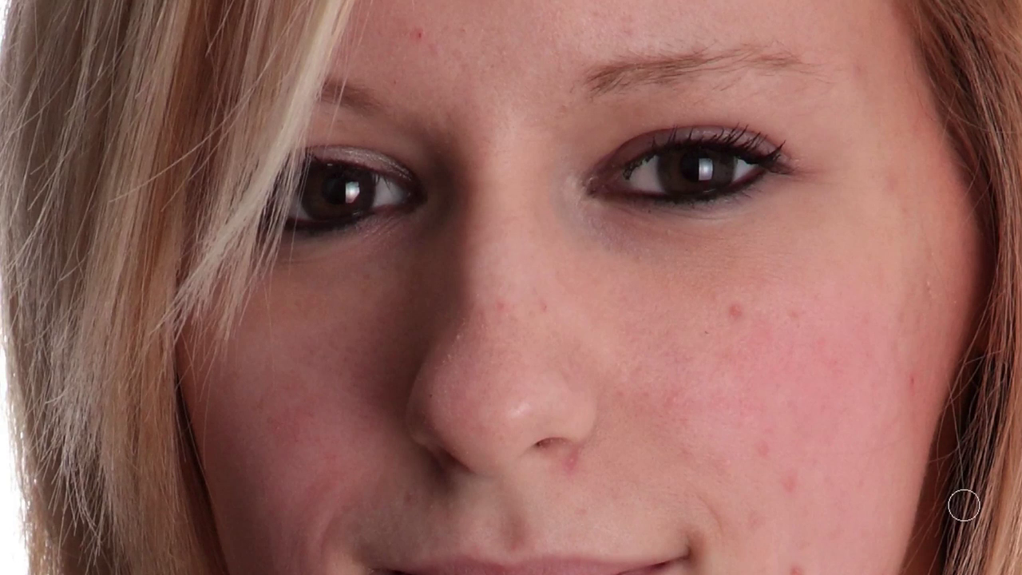
drag(765, 450, 812, 517)
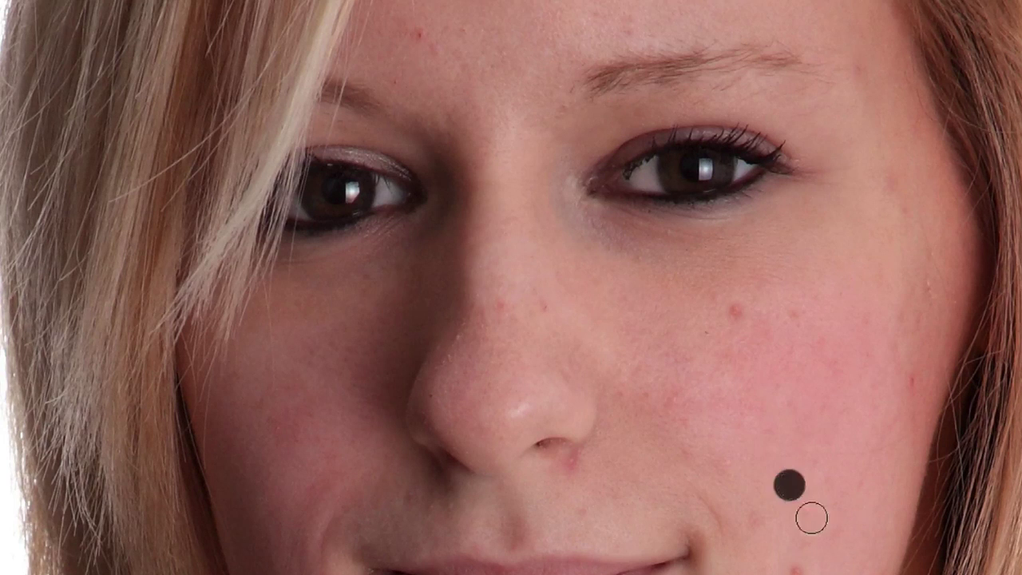
alt+click(734, 310)
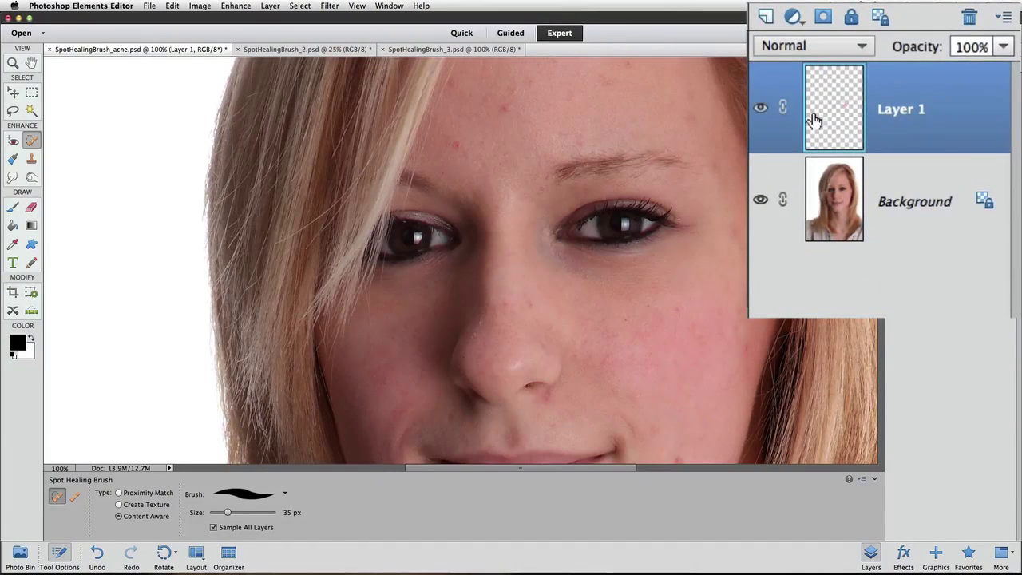
click(880, 94)
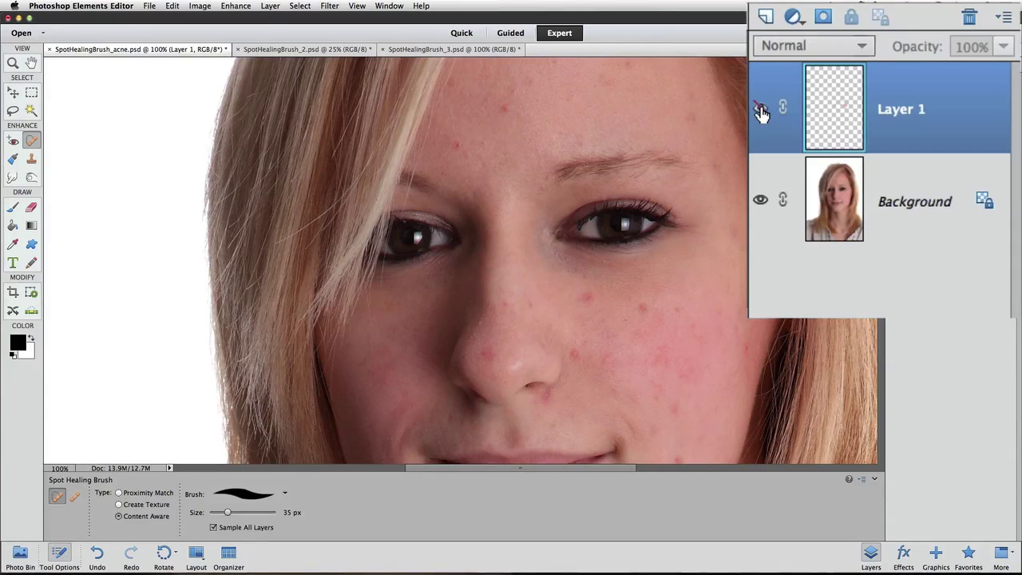
click(761, 110)
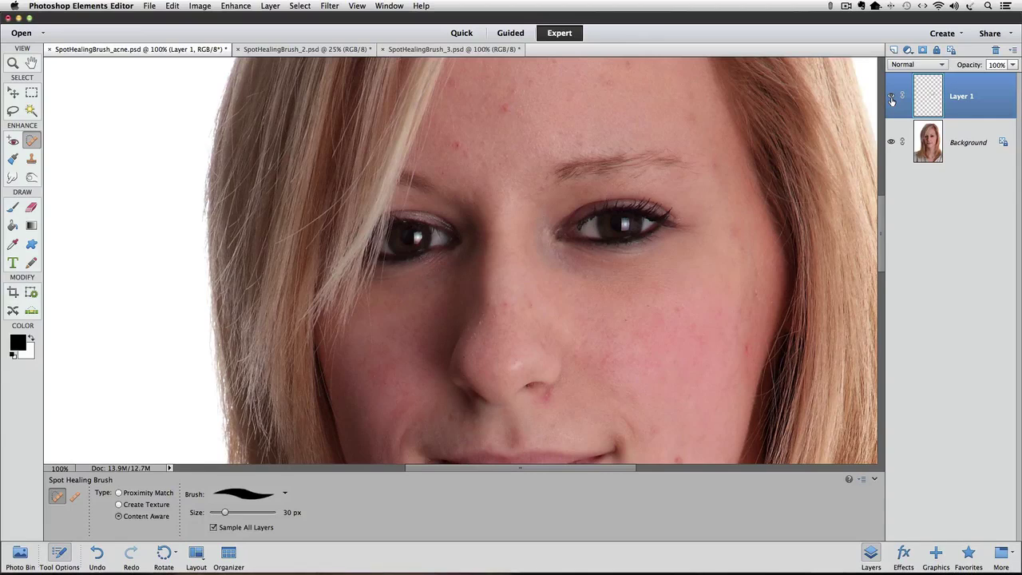
- Switch to SpotHealingBrush_2.psd and add a new blank layer above the mountain photo's background
click(299, 50)
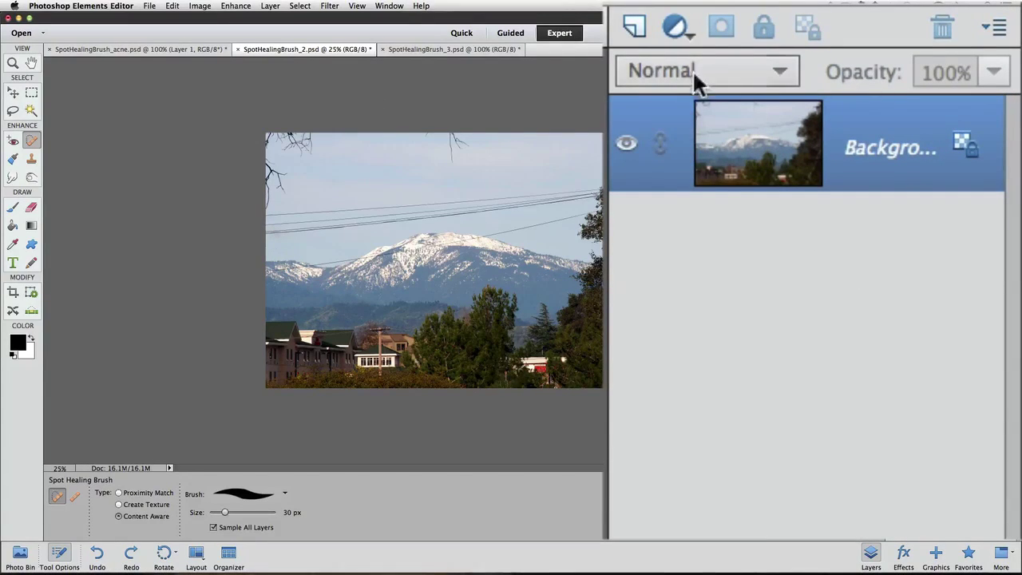
click(895, 50)
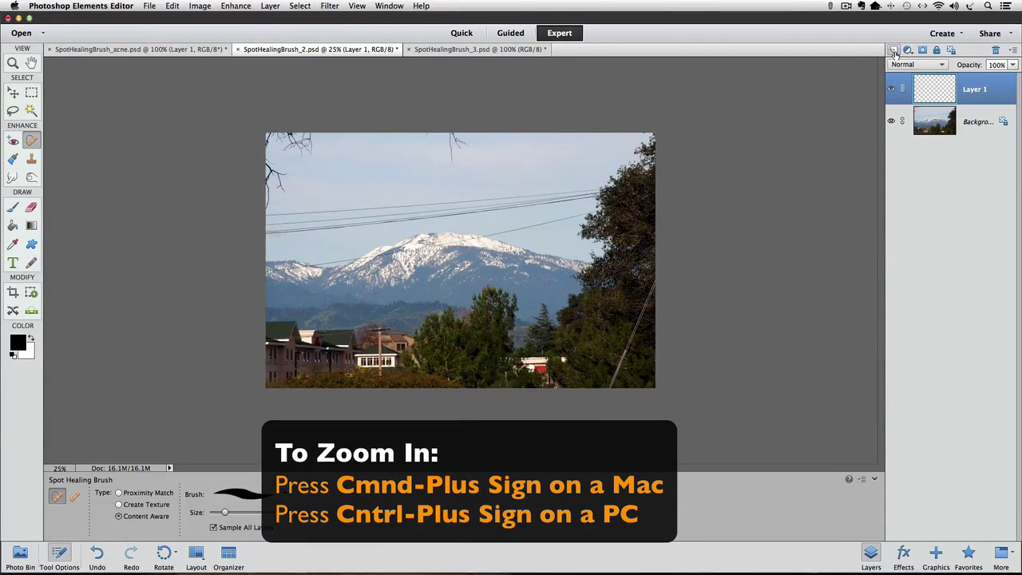
key(super+plus)
key(super+plus)
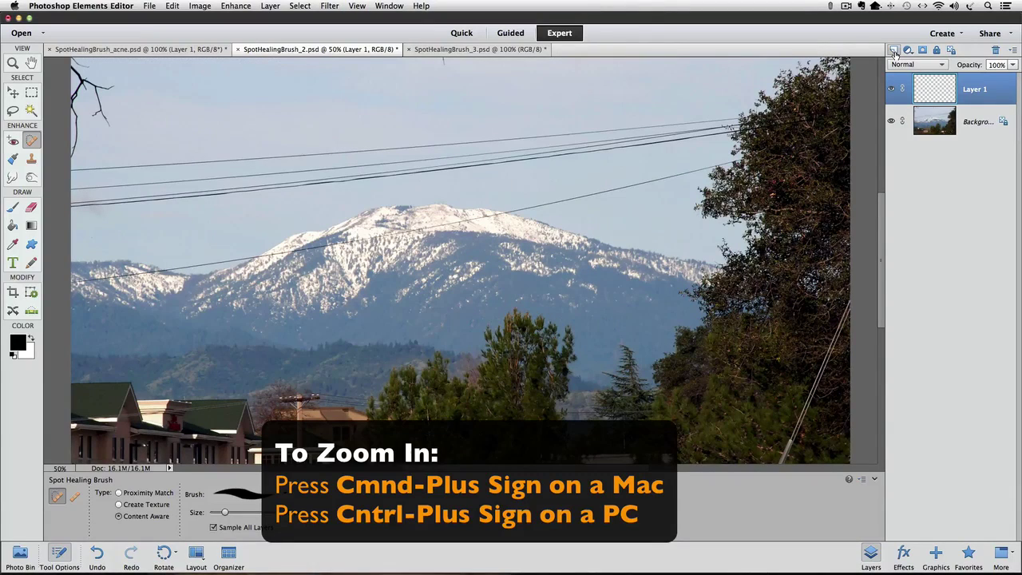
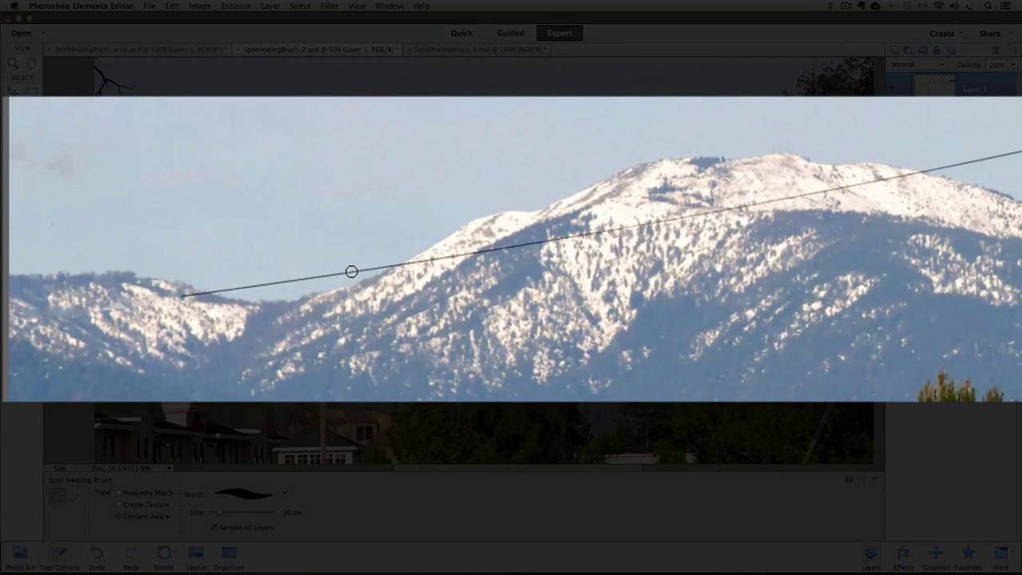
- Remove the remaining power line with straight 20 px Spot Healing strokes over the sky and mountain, skipping where it crosses the ridges
drag(351, 272, 239, 288)
shift+click(893, 177)
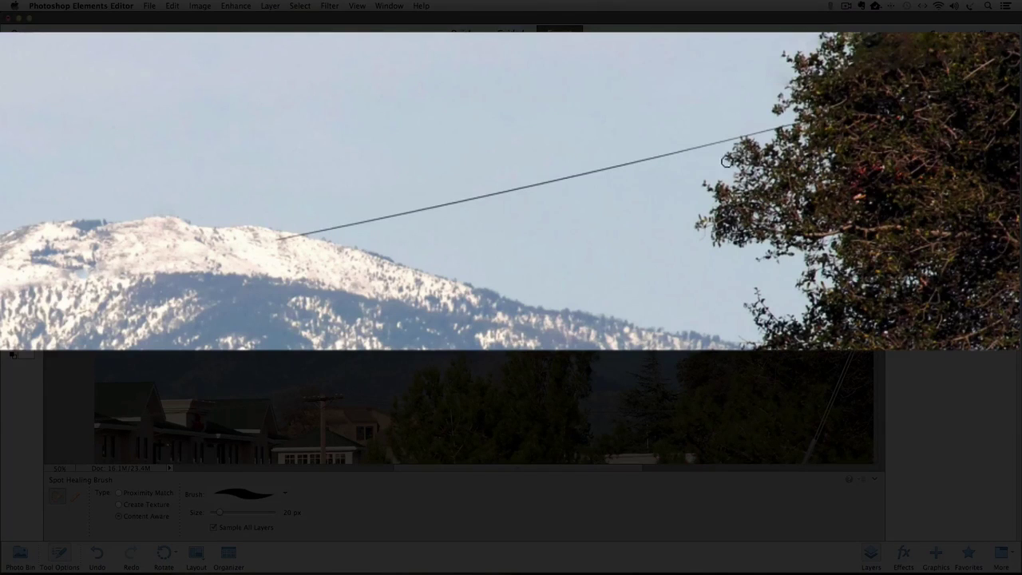
shift+click(842, 113)
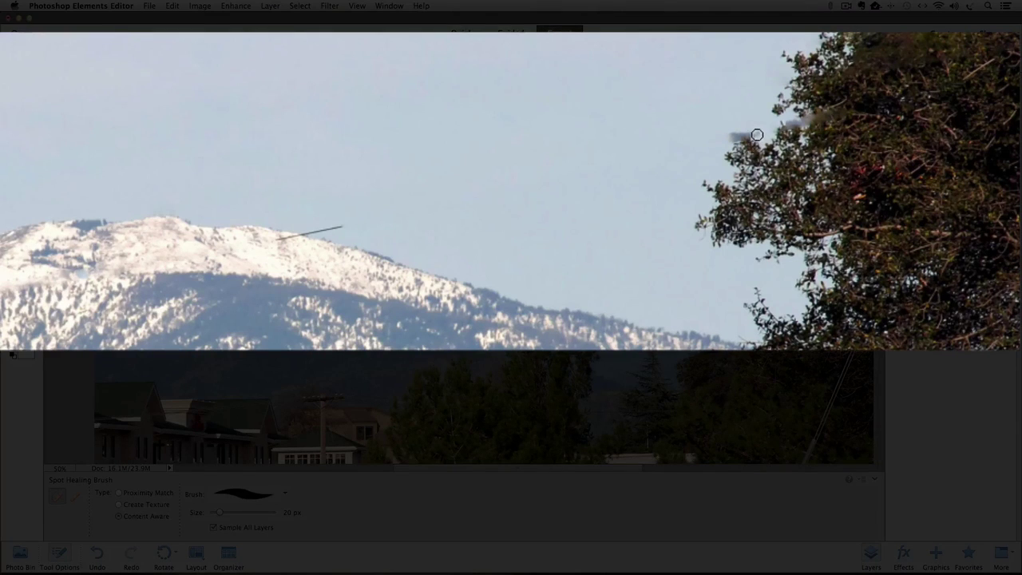
- Heal the smeared patches at the tree's edge and on the snowy mountain slope with the Spot Healing Brush
drag(757, 135, 749, 139)
mouse_move(816, 116)
mouse_down()
mouse_move(792, 127)
mouse_move(837, 113)
mouse_up()
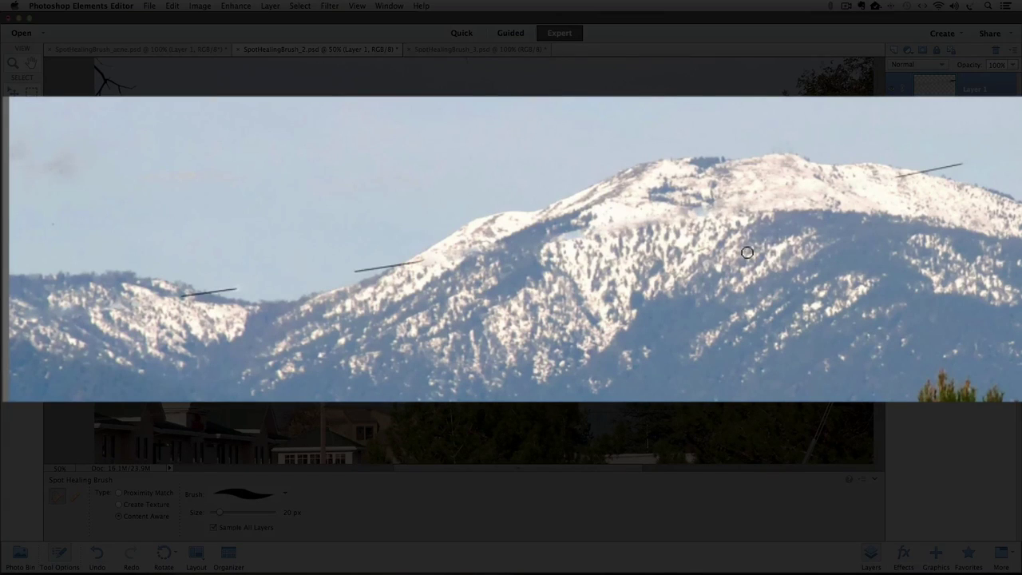
click(707, 209)
drag(583, 235, 563, 237)
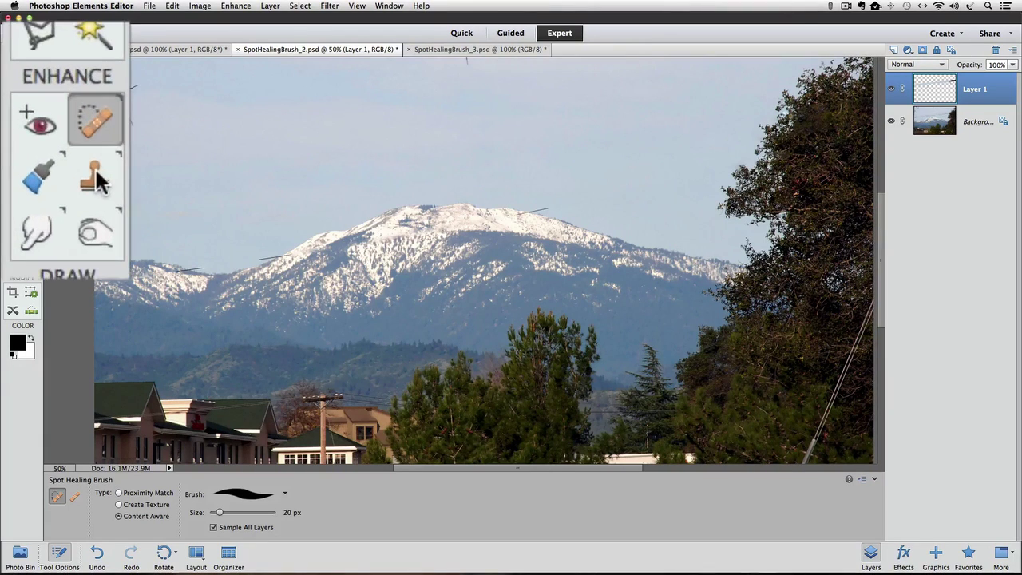
- Clone out the leftover piece of power line on the small ridge beside the main mountain, using a 15 px Clone Stamp
click(31, 159)
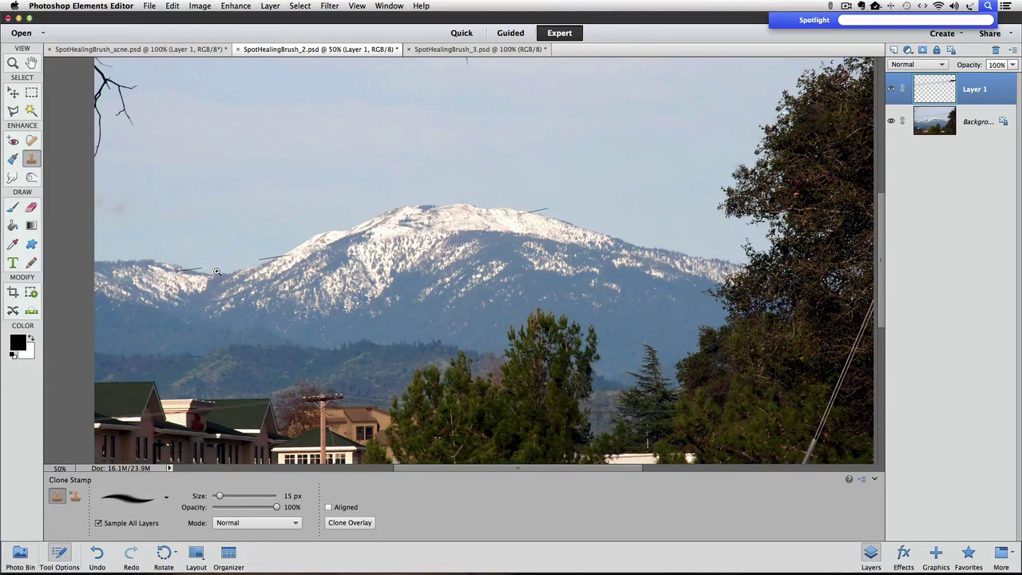
key(super+equal)
key(super+equal)
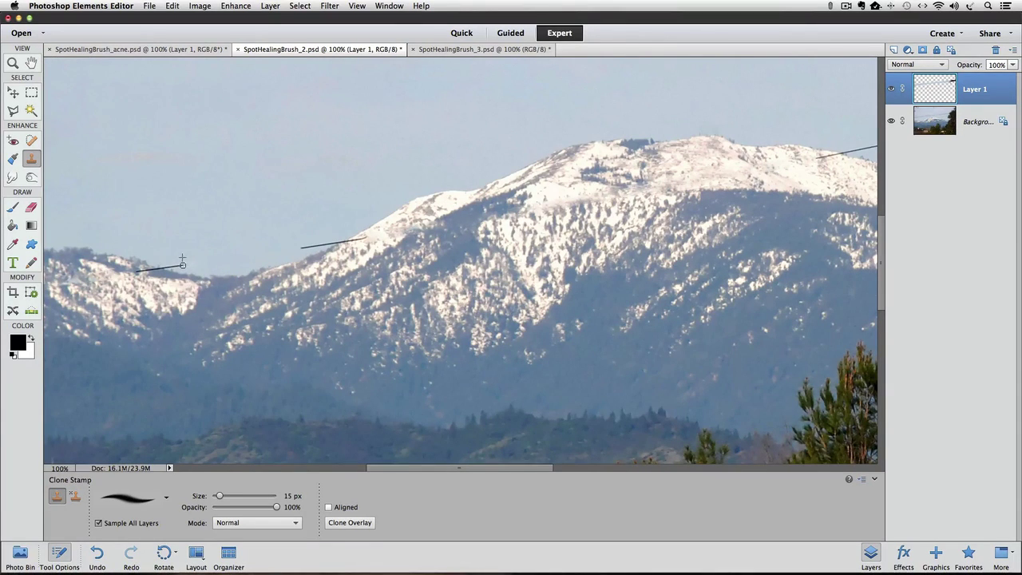
drag(183, 264, 164, 264)
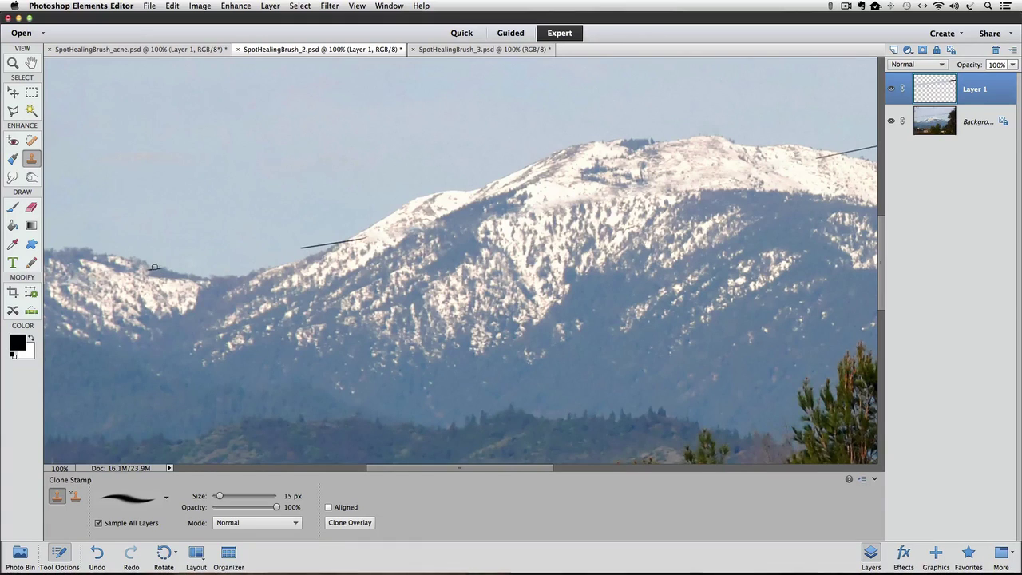
drag(163, 272, 164, 281)
- Clone out the two remaining power line pieces where they meet the main mountain's ridge on either side of the summit
alt+click(358, 241)
click(345, 242)
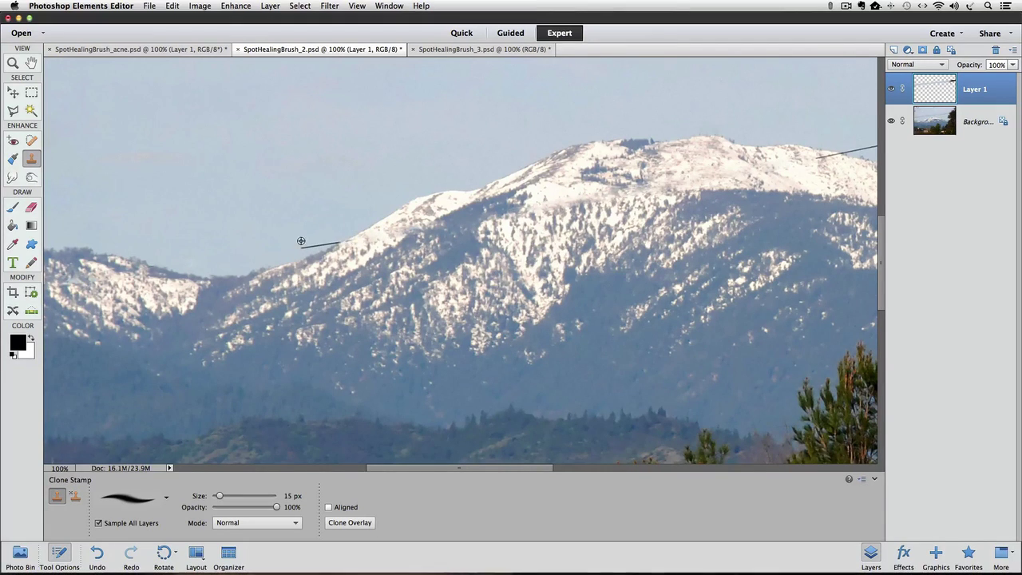
mouse_move(301, 241)
mouse_down()
mouse_move(335, 240)
mouse_move(321, 242)
mouse_up()
drag(730, 161, 405, 180)
drag(491, 177, 568, 165)
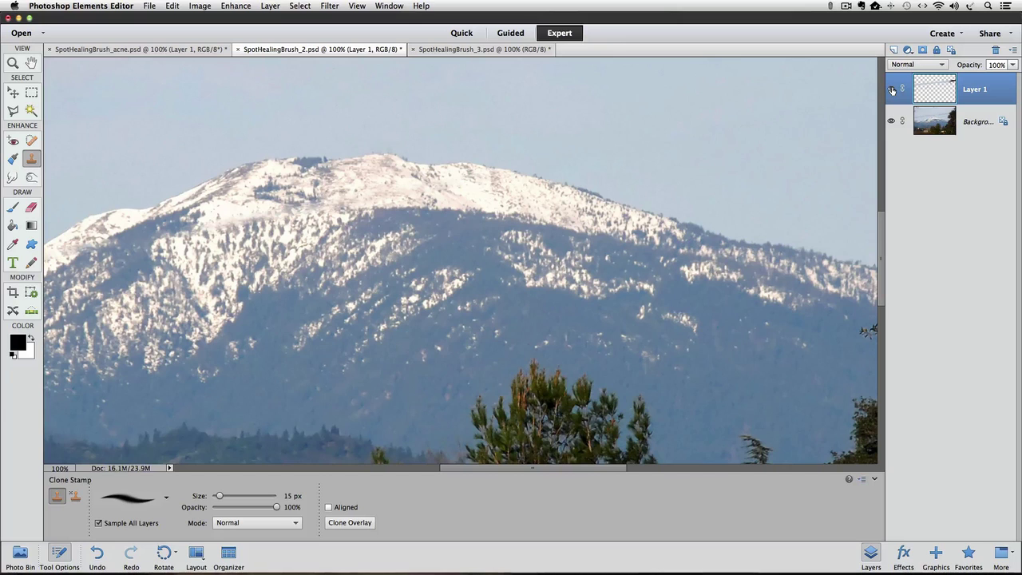
- Compare the whole mountain photo with and without the retouching on Layer 1, leaving the layer shown
key(super+minus)
key(super+minus)
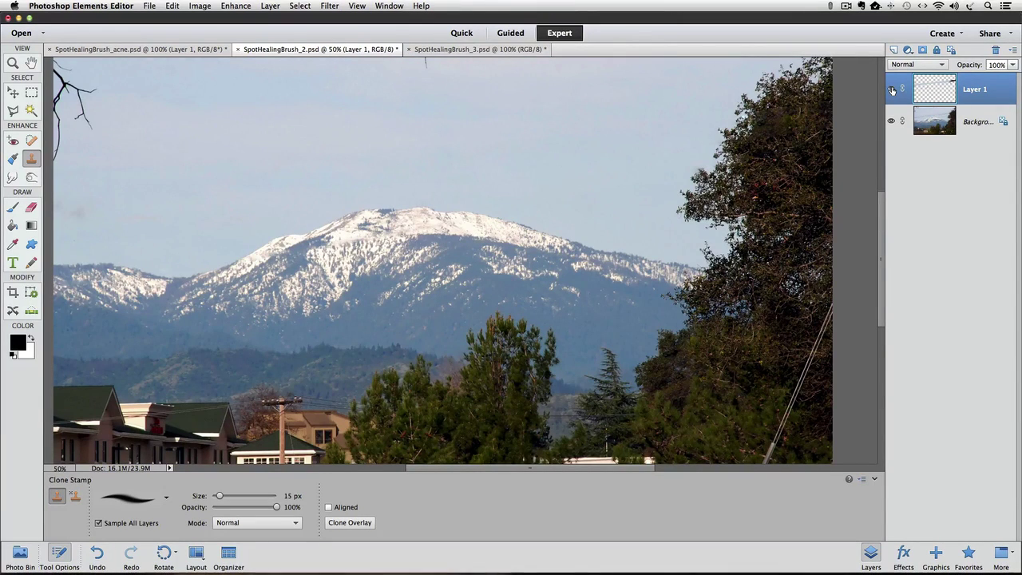
click(893, 90)
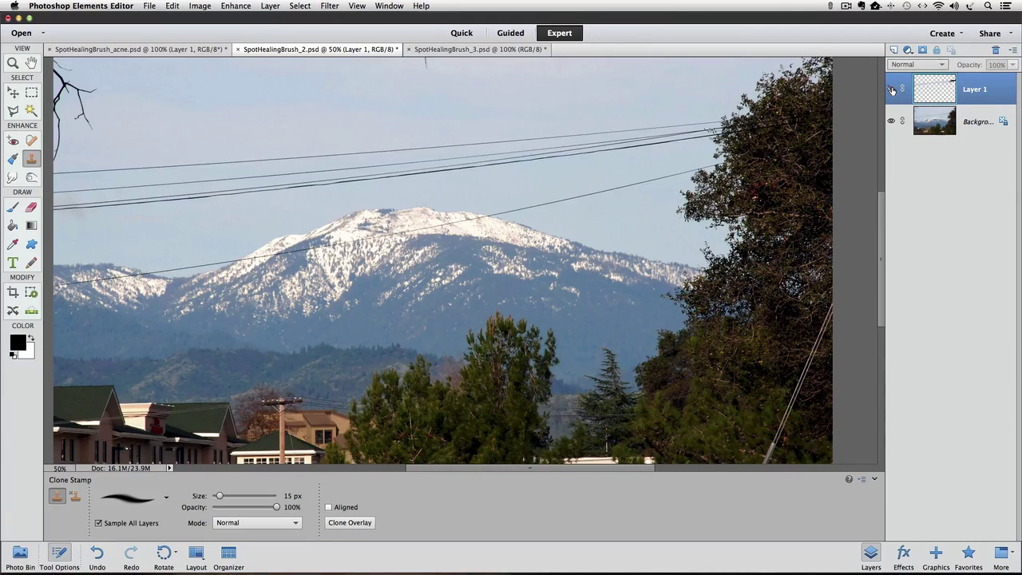
click(892, 90)
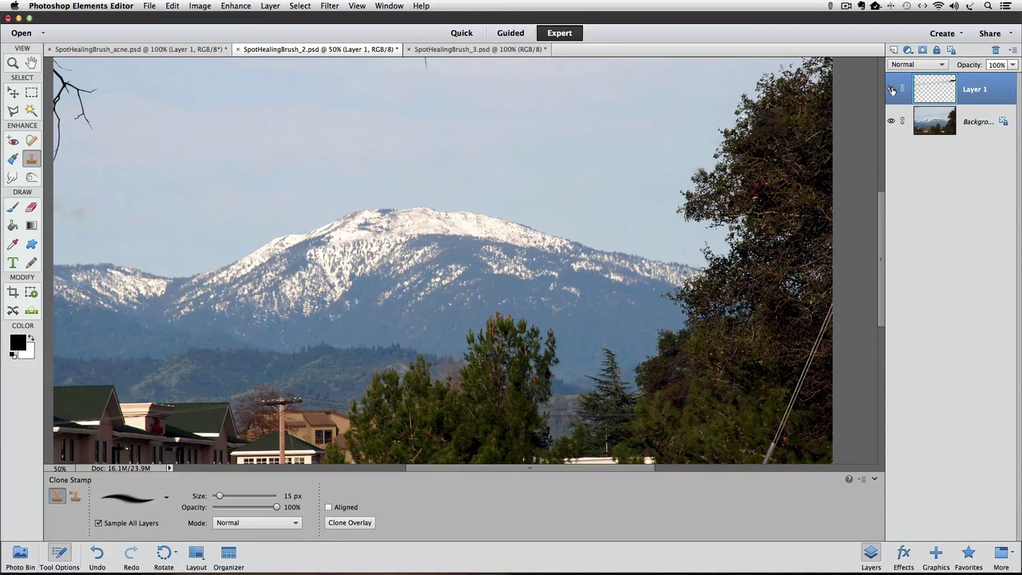
click(892, 90)
click(892, 90)
click(892, 89)
click(892, 90)
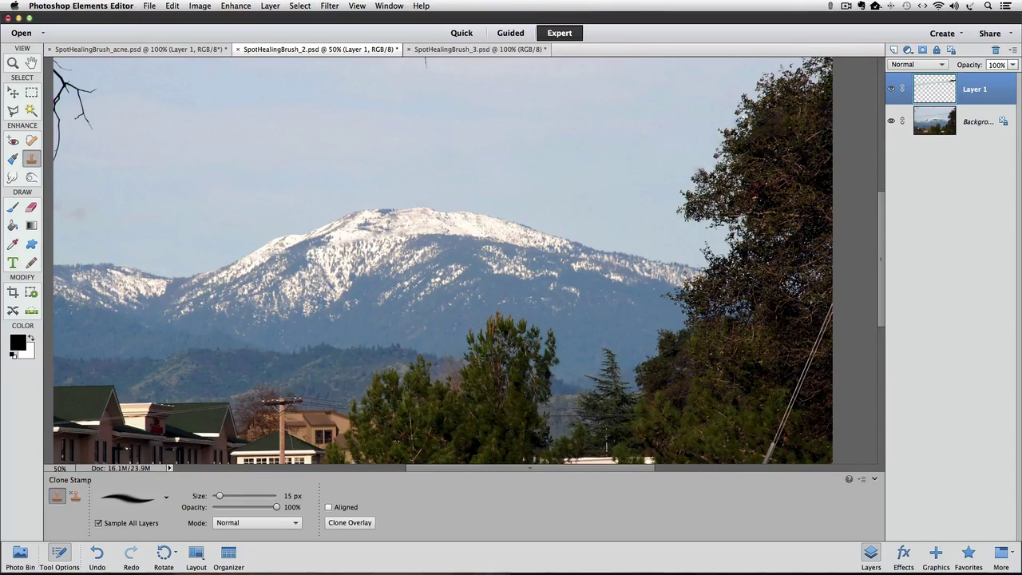
- Clone a nearby sample over the upper edge of the large tree with the 15 px Clone Stamp, and compare the result with the original
alt+click(722, 102)
click(733, 89)
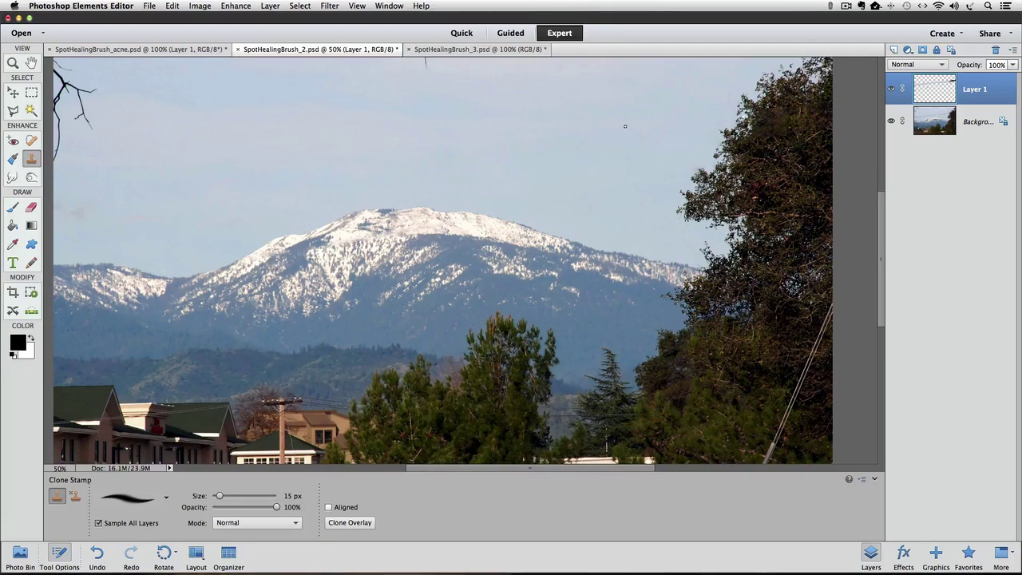
click(893, 89)
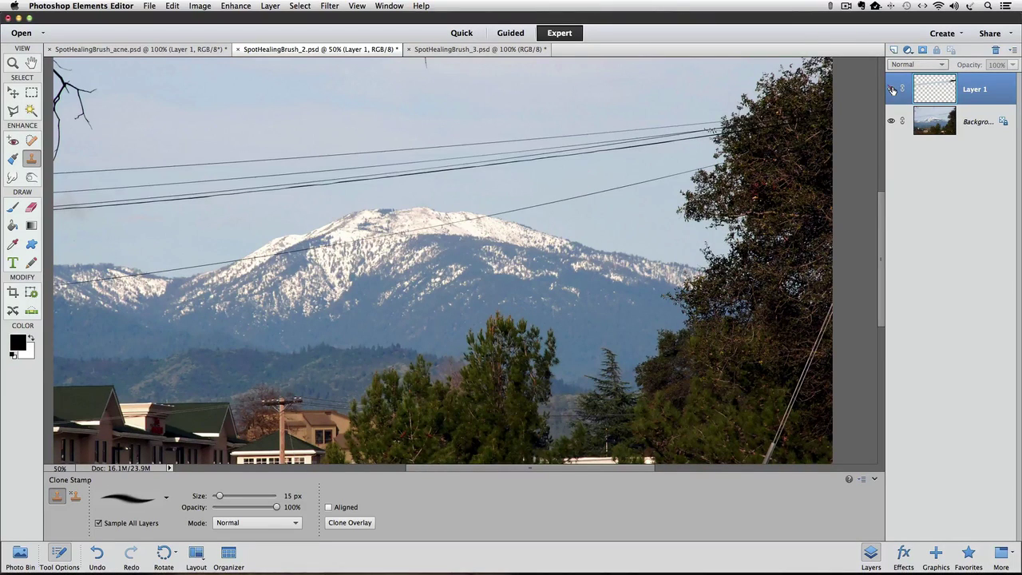
click(893, 90)
click(893, 90)
click(893, 89)
click(892, 89)
click(893, 90)
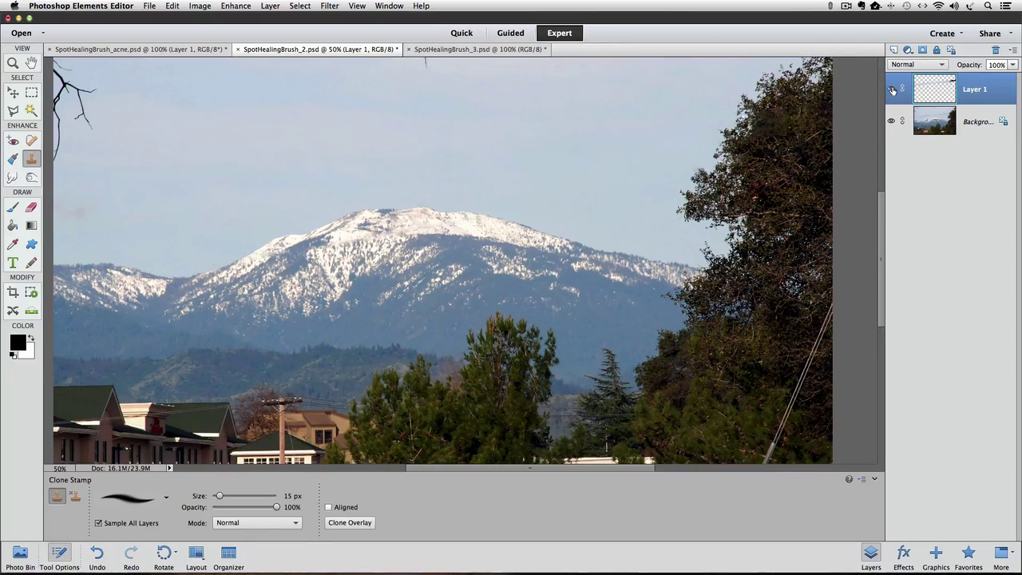
- Remove the bare branches hanging into the upper middle of the sky with a 20 px Spot Healing Brush
scroll(568, 165, left, 5)
scroll(568, 165, up, 3)
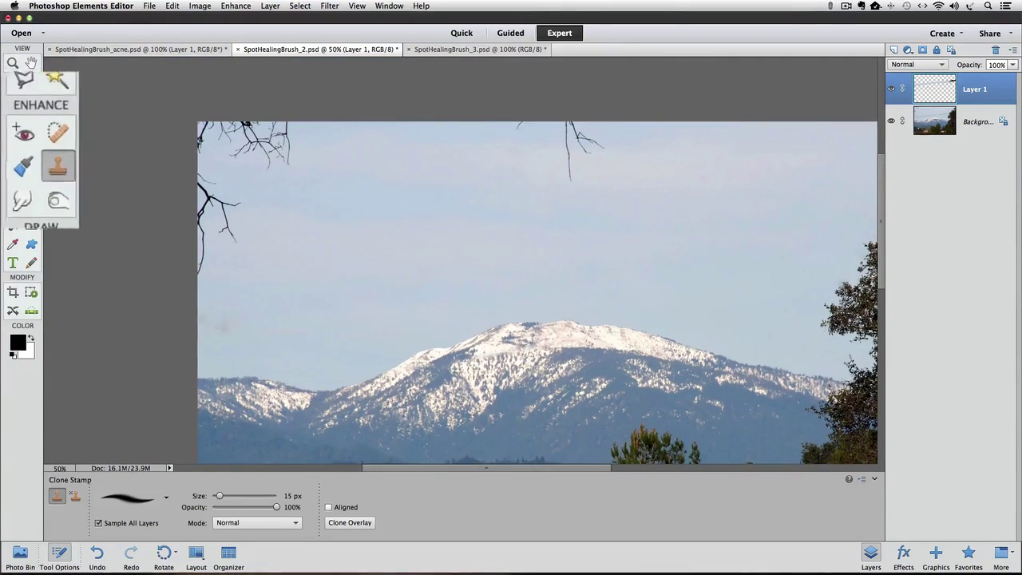
click(31, 140)
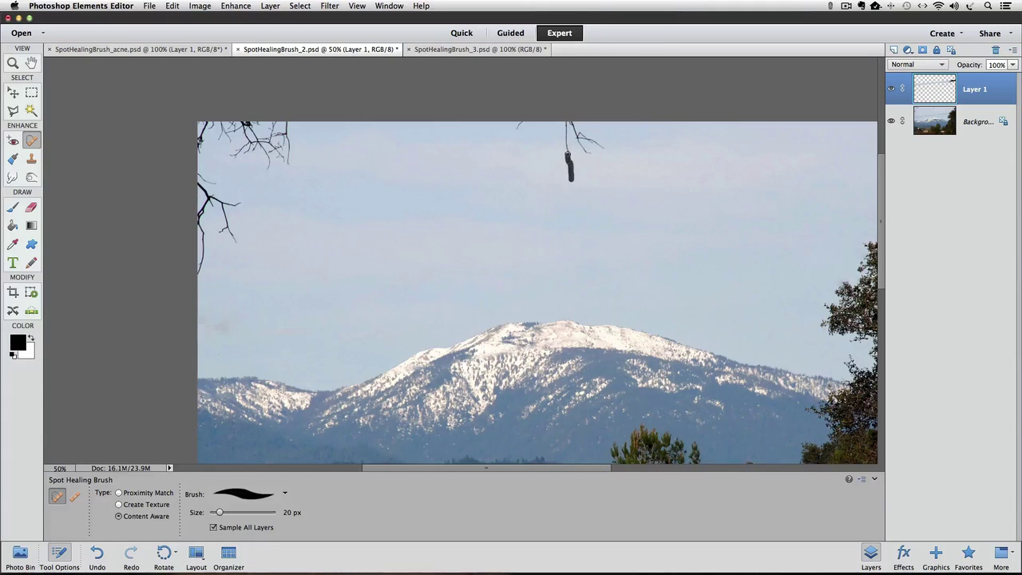
mouse_move(571, 168)
mouse_down()
mouse_move(565, 122)
mouse_move(587, 150)
mouse_move(594, 143)
mouse_move(606, 152)
mouse_move(582, 134)
mouse_move(580, 143)
mouse_move(524, 126)
mouse_up()
click(588, 147)
click(581, 139)
- Remove the bare branches in the sky's upper-left corner and along the photo's left edge with a 50 px Spot Healing Brush
key(bracketright)
key(bracketright)
key(bracketright)
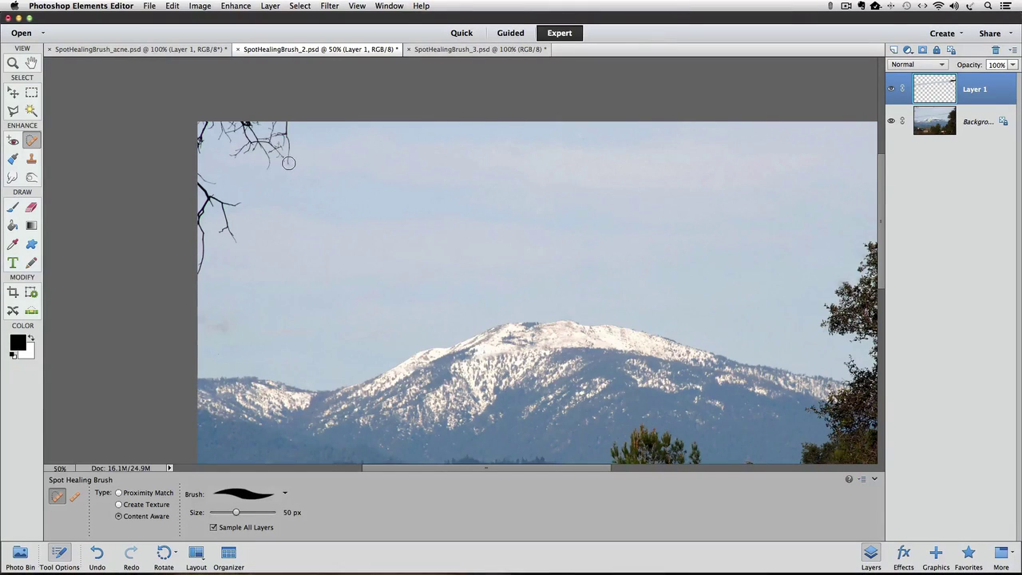
mouse_move(288, 163)
mouse_down()
mouse_move(285, 128)
mouse_move(271, 165)
mouse_move(266, 149)
mouse_move(237, 152)
mouse_move(237, 132)
mouse_move(210, 124)
mouse_move(199, 146)
mouse_up()
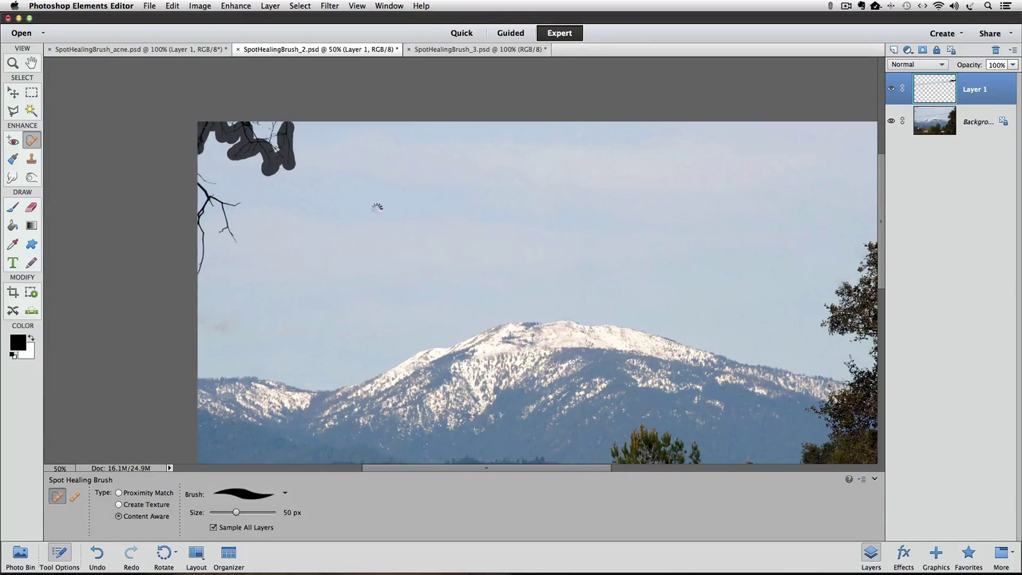
mouse_move(288, 152)
mouse_down()
mouse_move(245, 147)
mouse_move(275, 131)
mouse_move(266, 140)
mouse_move(246, 130)
mouse_move(260, 145)
mouse_move(233, 144)
mouse_move(225, 128)
mouse_move(235, 128)
mouse_up()
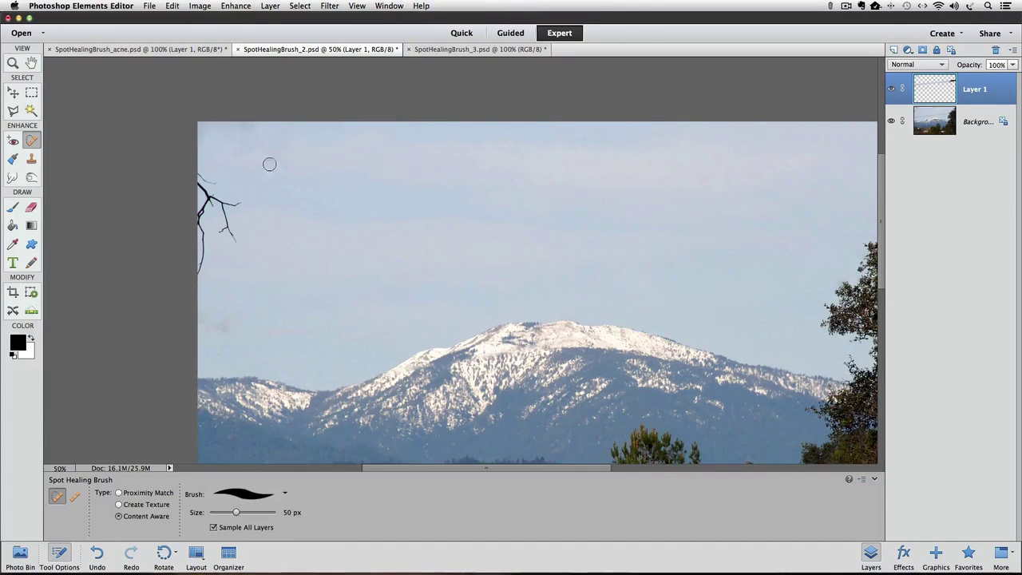
click(272, 135)
mouse_move(201, 271)
mouse_down()
mouse_move(211, 197)
mouse_move(229, 204)
mouse_move(240, 239)
mouse_up()
drag(215, 199, 208, 192)
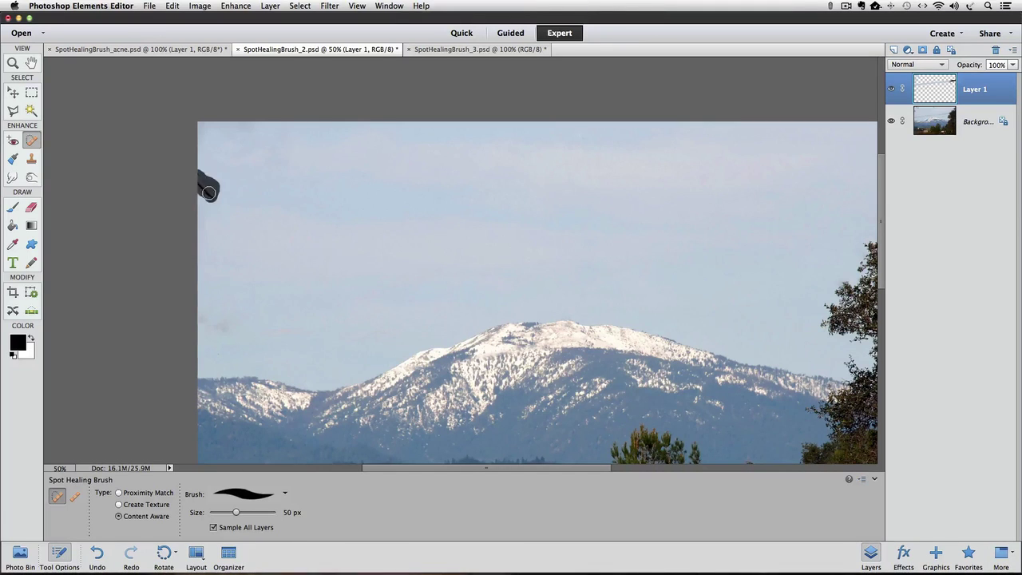
- Heal away the diagonal cable running across the large dark tree at the photo's right edge with the 50 px Spot Healing Brush
mouse_move(638, 308)
mouse_down()
mouse_move(582, 289)
mouse_move(511, 286)
mouse_move(333, 226)
mouse_up()
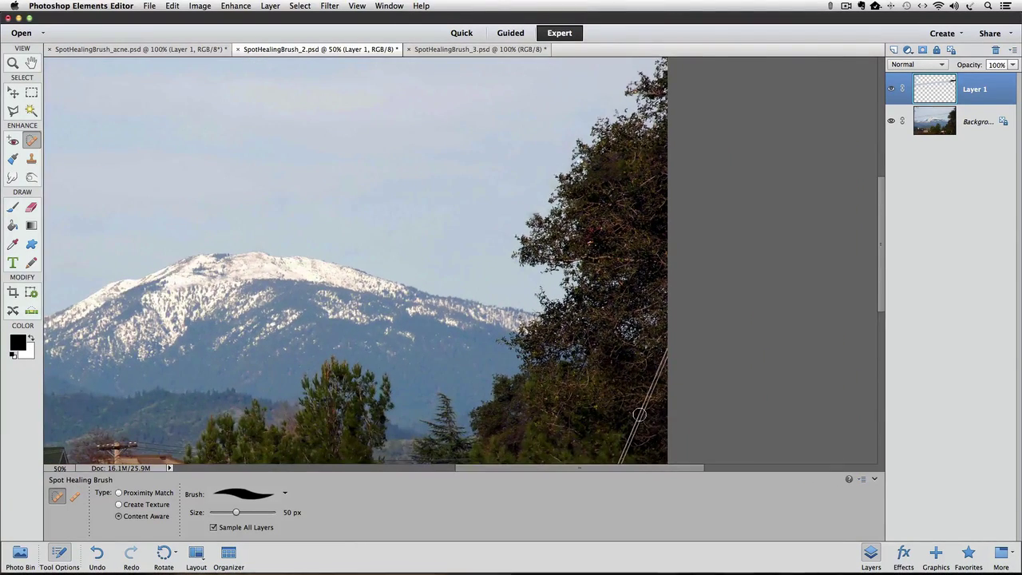
mouse_move(639, 414)
mouse_down()
mouse_move(621, 267)
mouse_move(639, 227)
mouse_up()
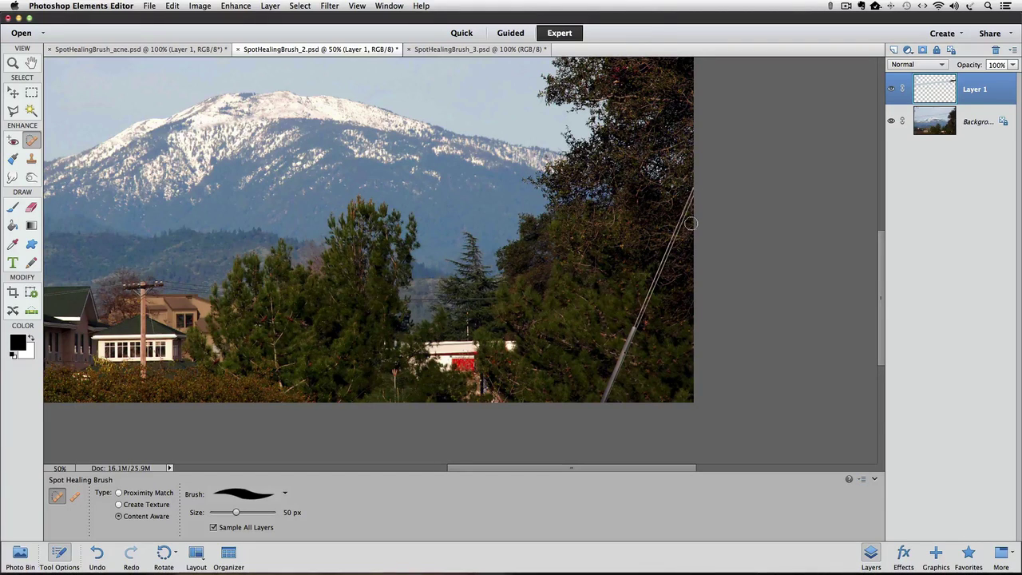
click(692, 193)
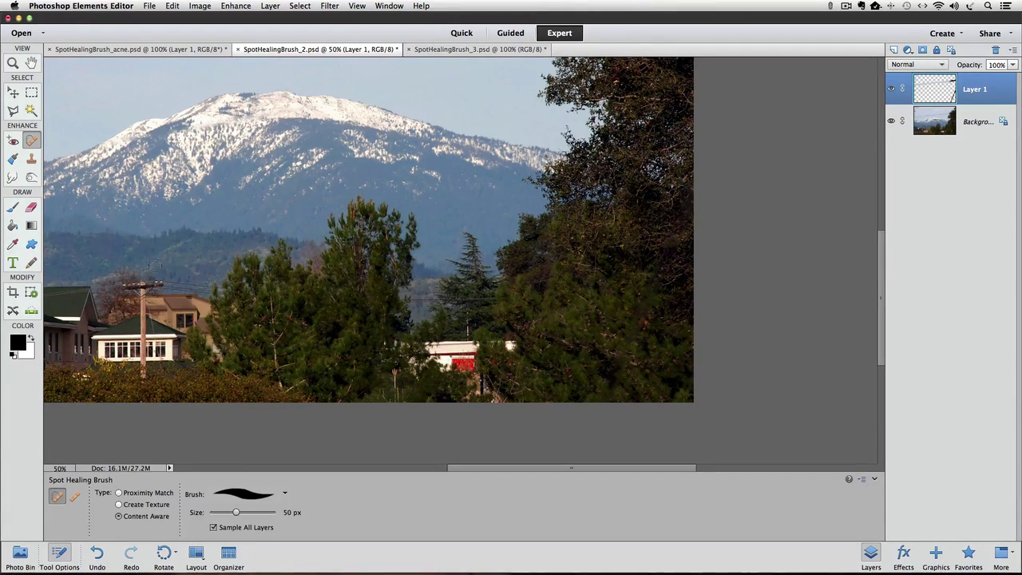
- Compare the full photo with and without the Layer 1 retouching, leaving the layer shown
alt+super+click(305, 292)
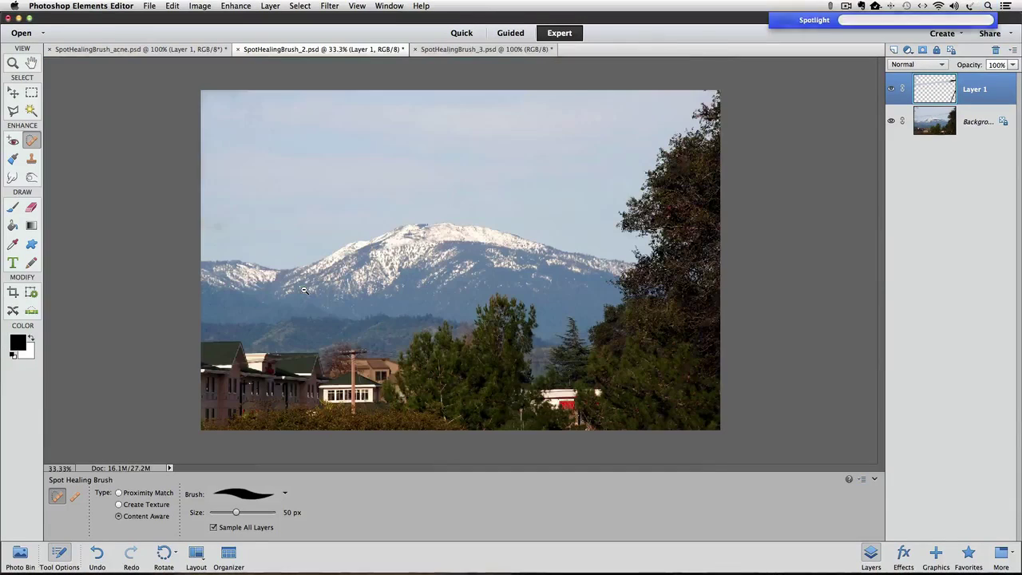
click(892, 90)
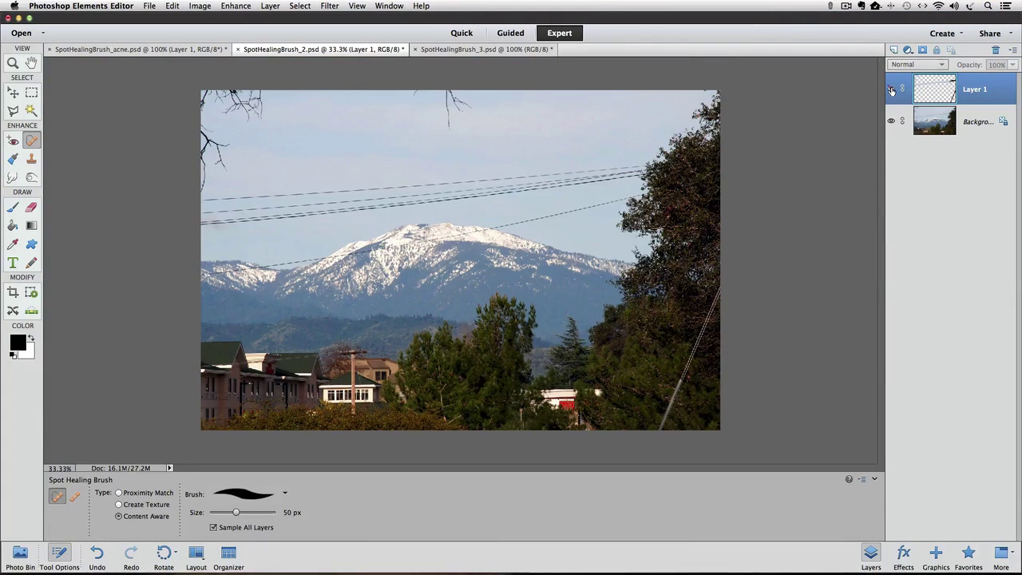
click(892, 90)
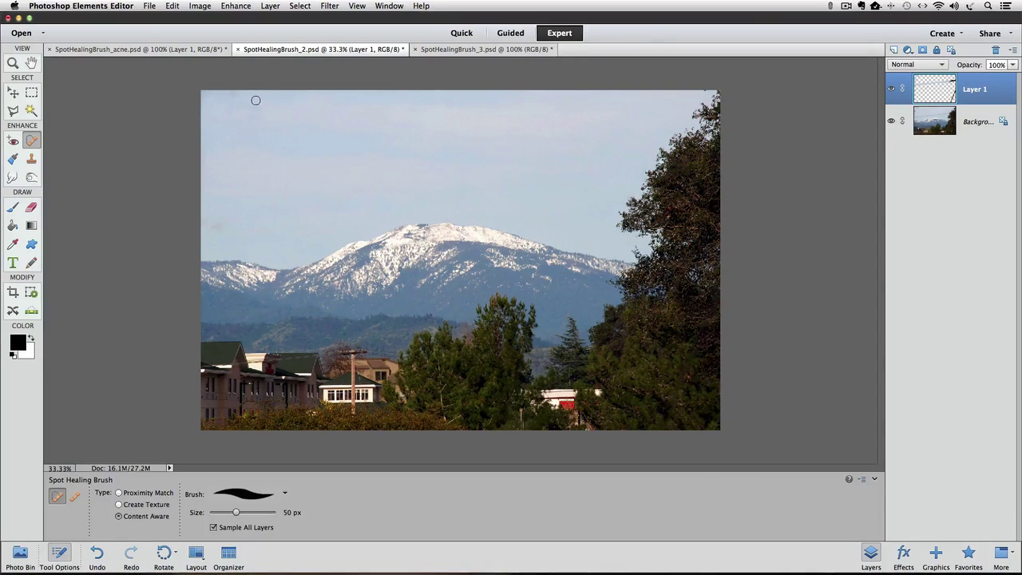
- Clone clean sky over the smudges in the upper-left corner and at the photo's left edge, using a 150 px Clone Stamp
click(32, 159)
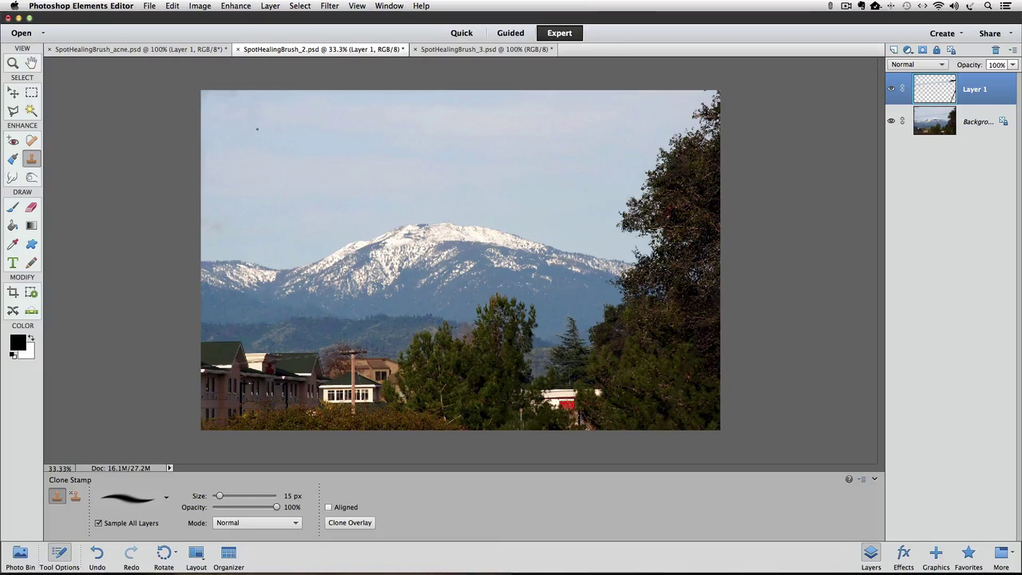
key(bracketright)
key(bracketright)
key(bracketright)
key(bracketright)
key(bracketright)
key(bracketright)
key(bracketright)
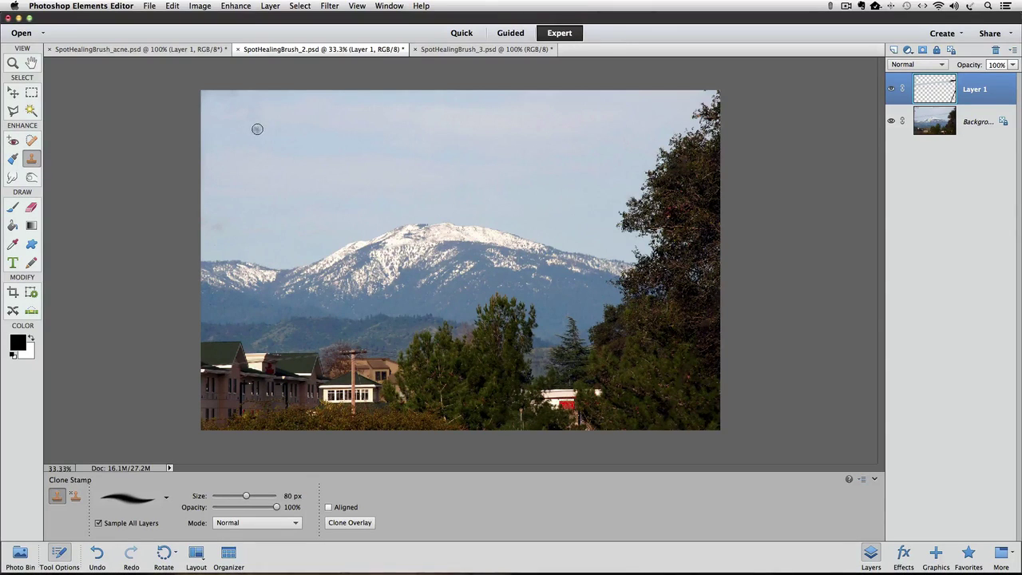
key(bracketright)
key(bracketright)
key(bracketright)
key(bracketright)
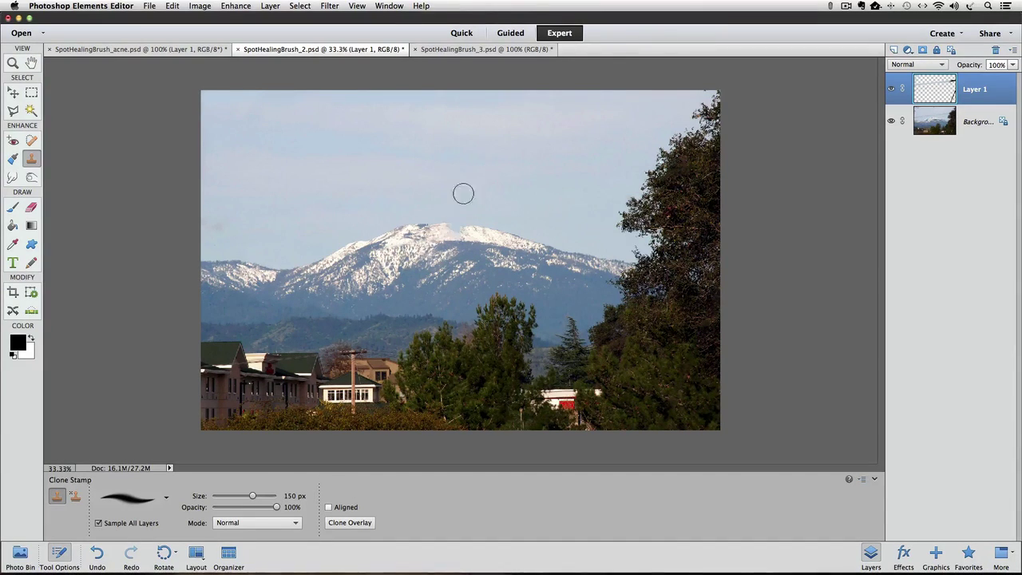
alt+click(247, 228)
drag(224, 229, 203, 224)
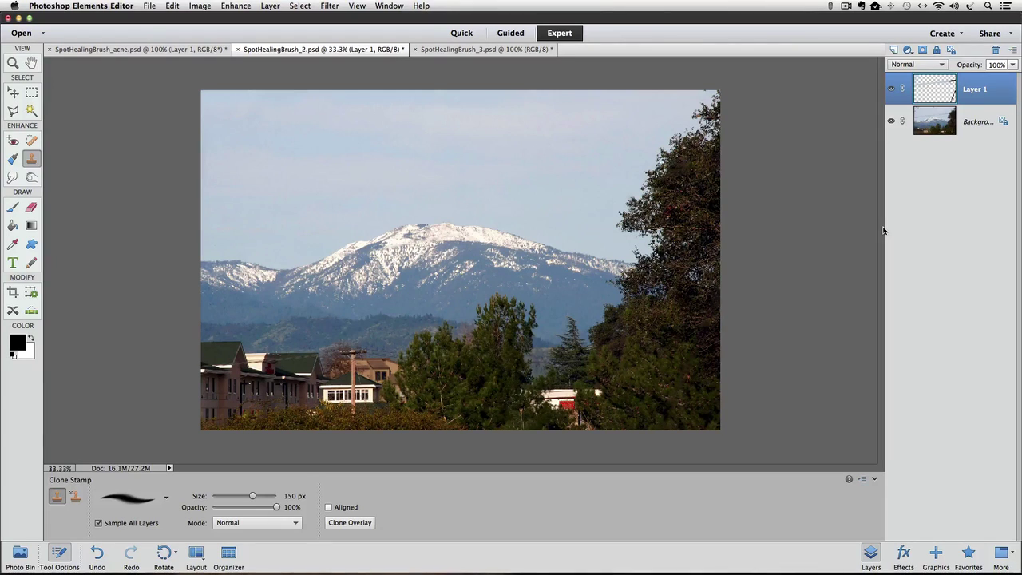